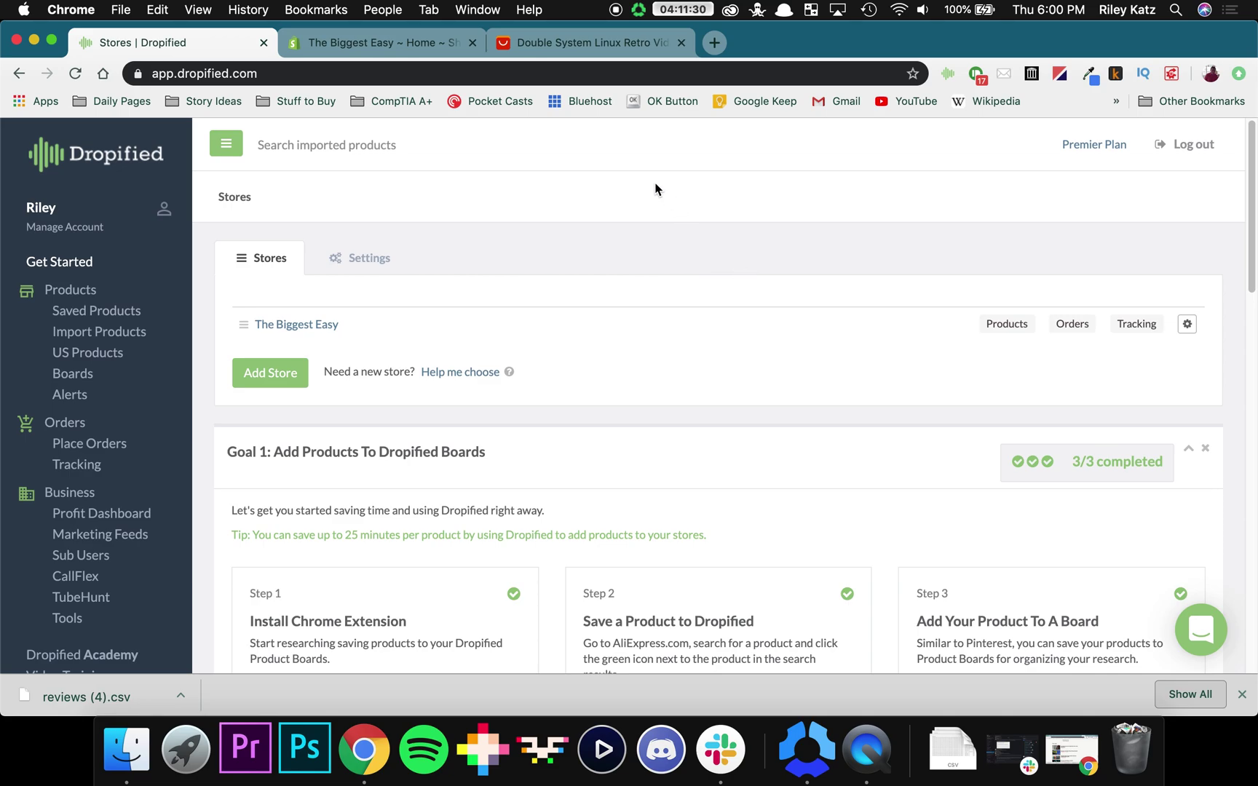
Step: Open the Super Fun Time Game System product from the Shopify admin's product list
left_click(418, 44)
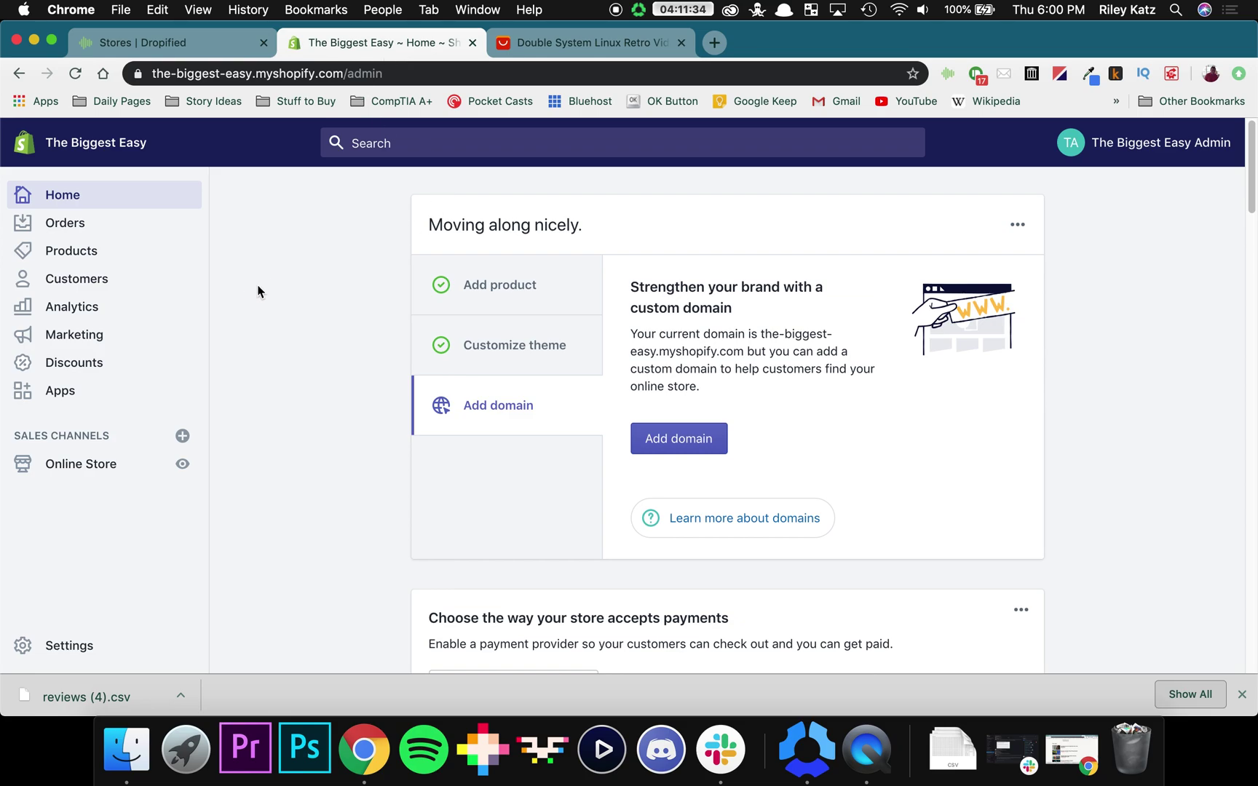
left_click(103, 253)
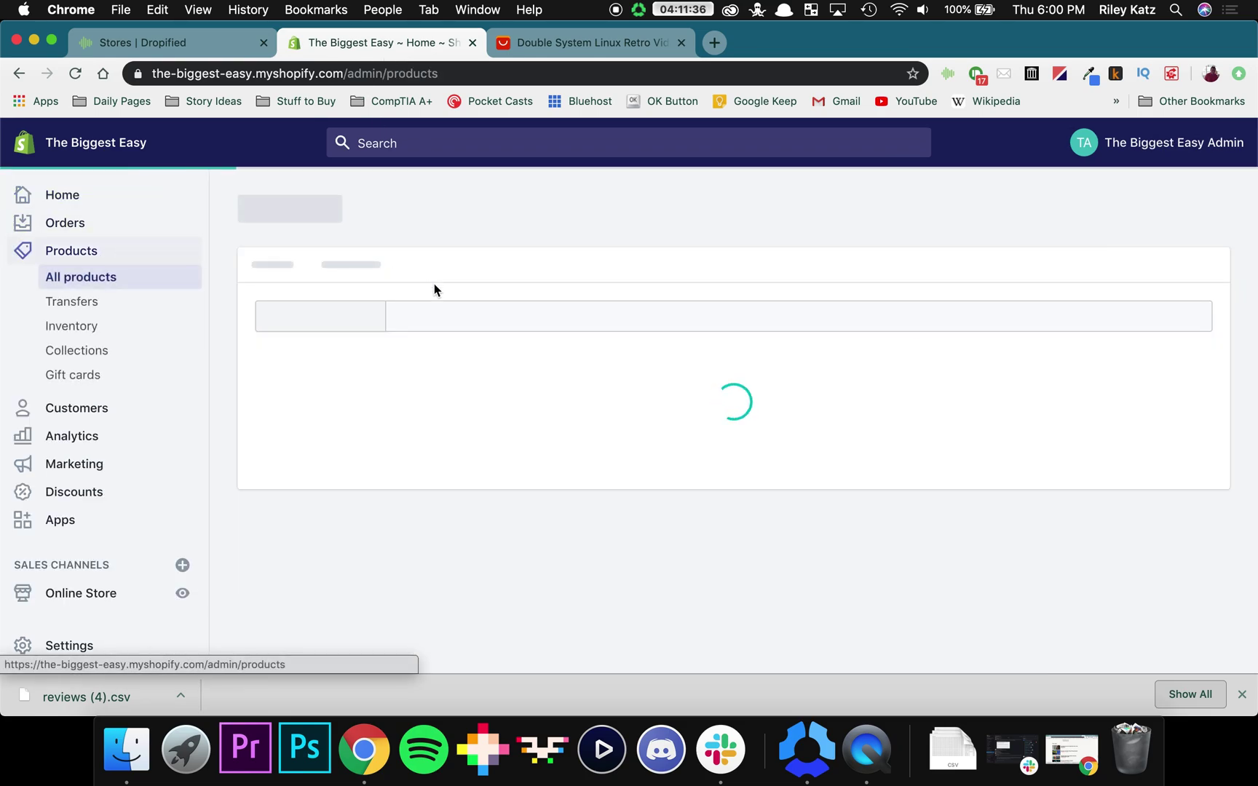
scroll(542, 306, "down", 4)
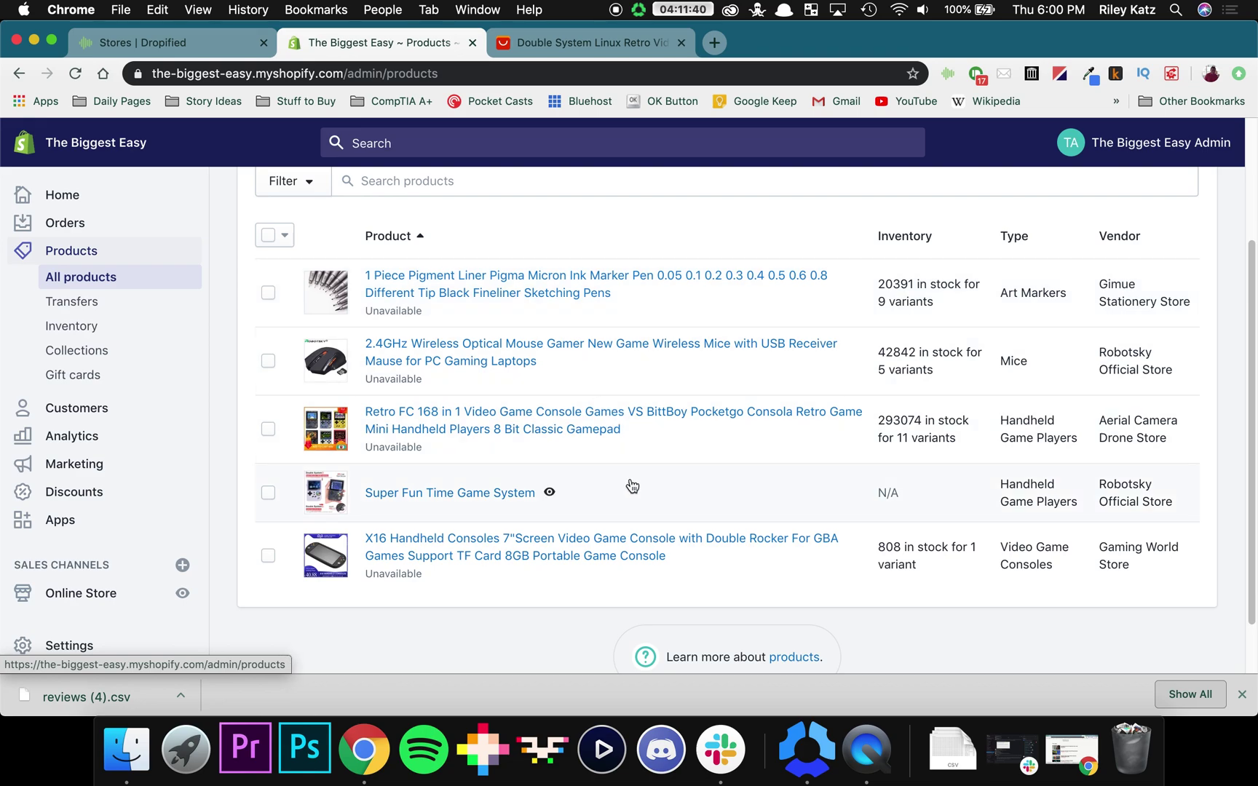
left_click(469, 502)
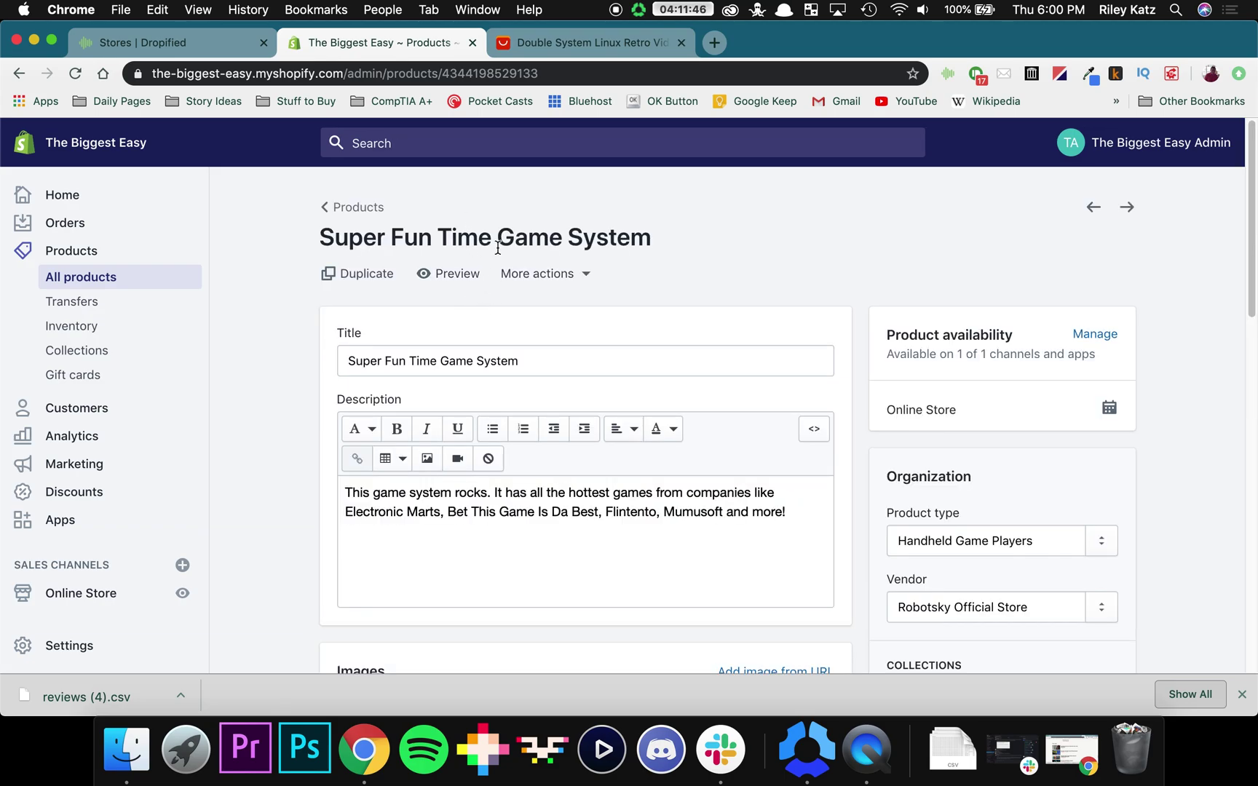
Step: Review the product page's title, description and image
scroll(498, 247, "down", 5)
scroll(558, 416, "up", 5)
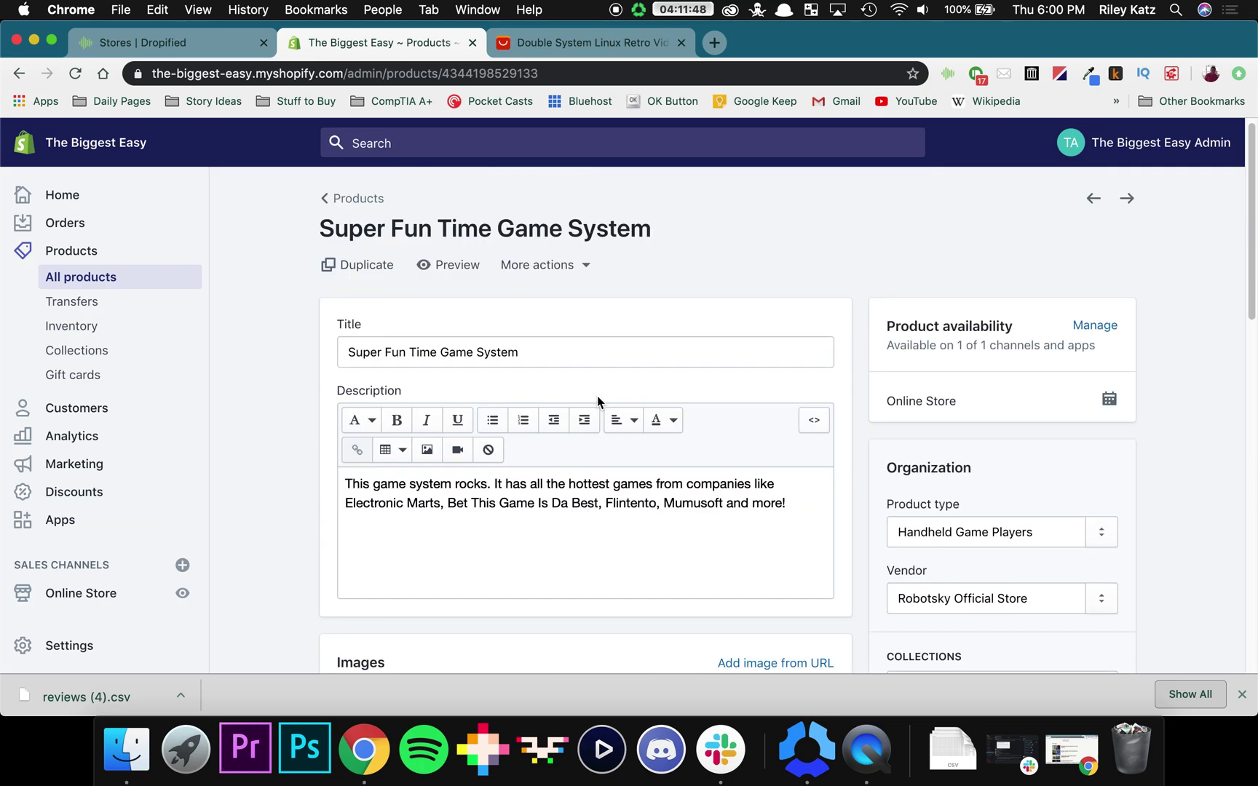
scroll(597, 397, "up", 1)
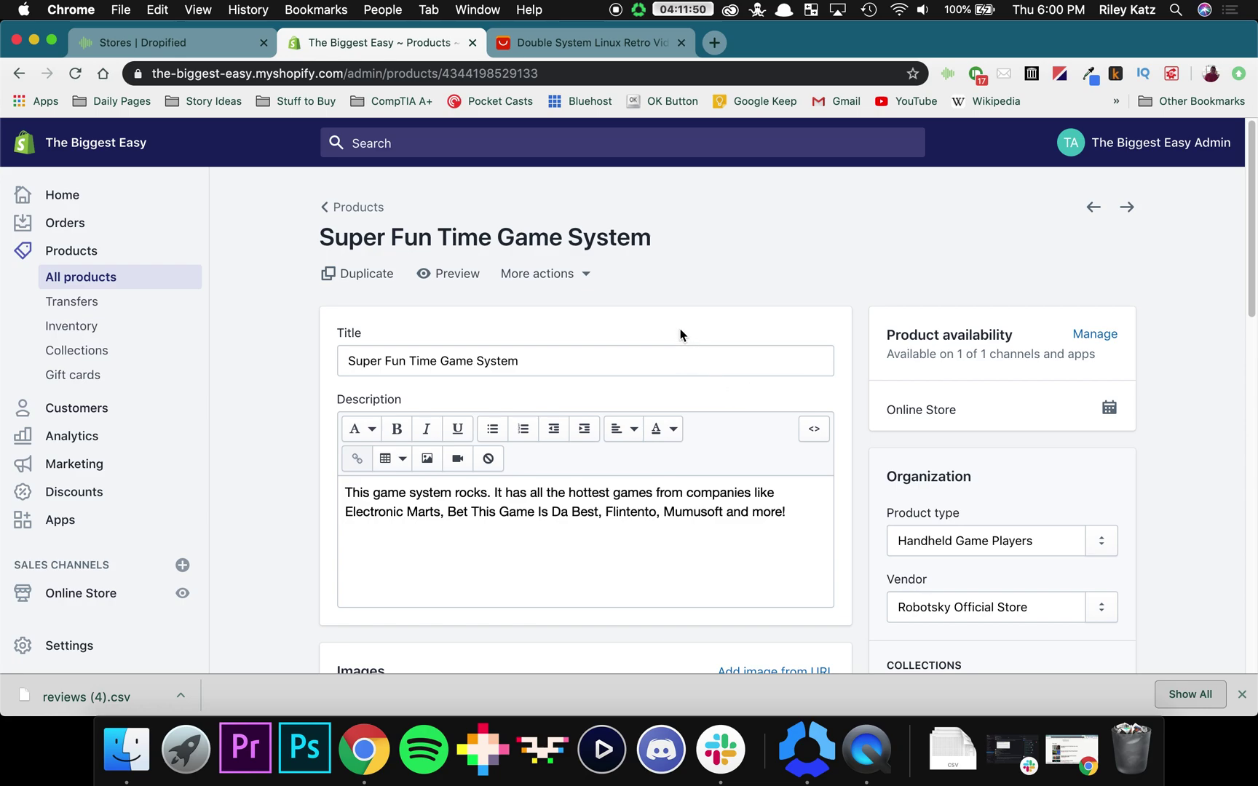
scroll(695, 319, "down", 1)
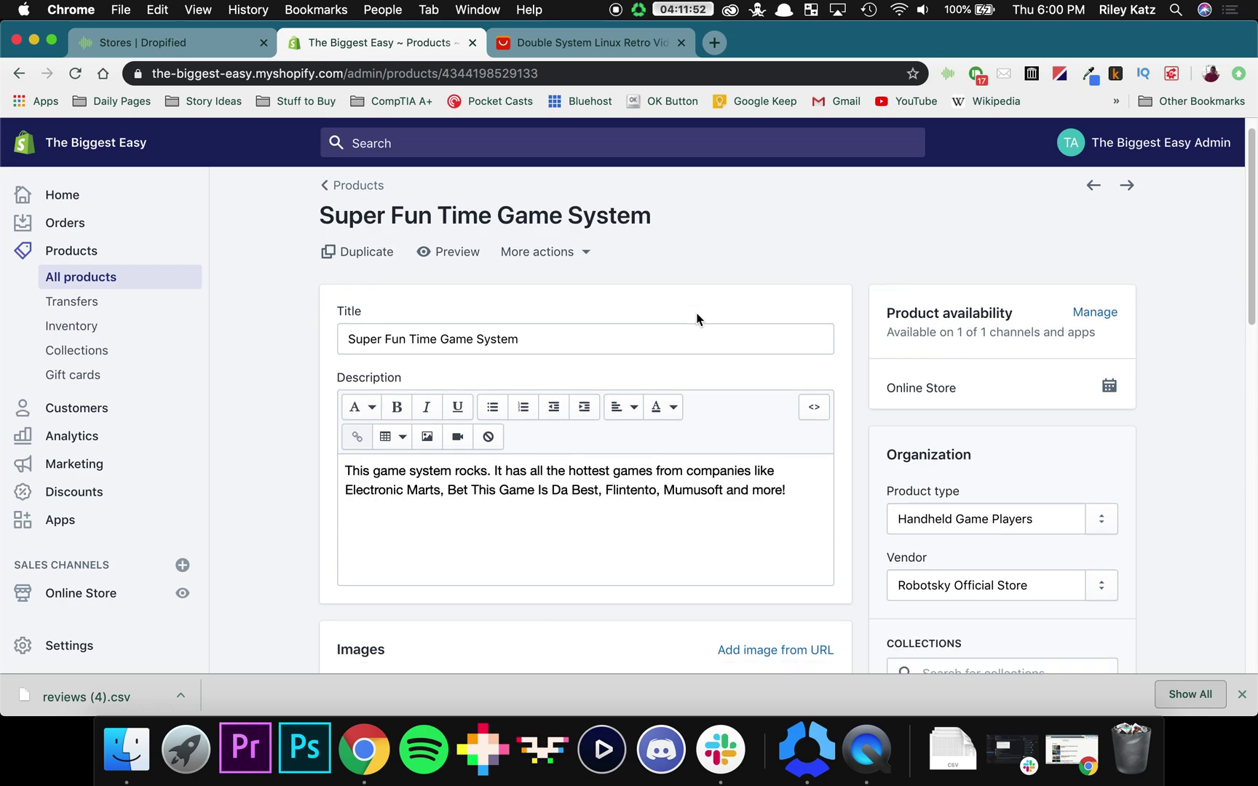
scroll(695, 324, "down", 8)
scroll(695, 338, "up", 4)
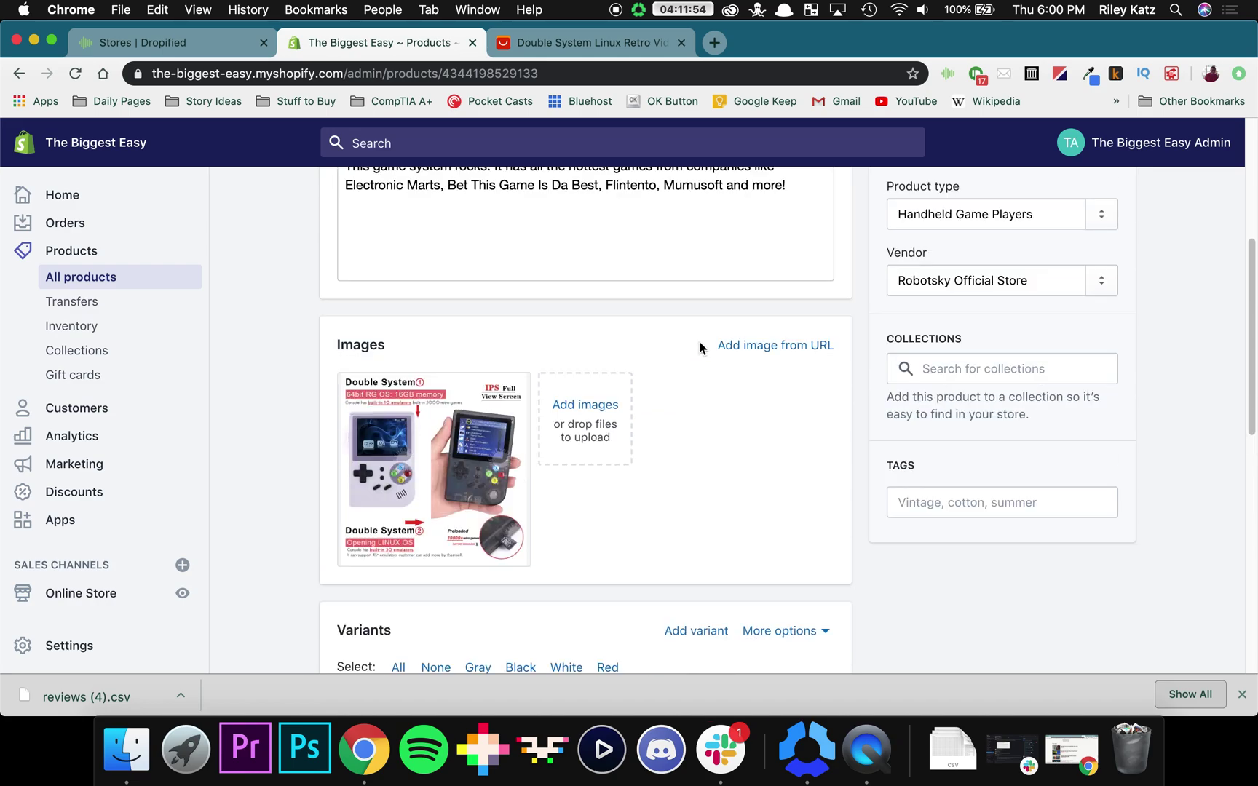
scroll(700, 348, "up", 1)
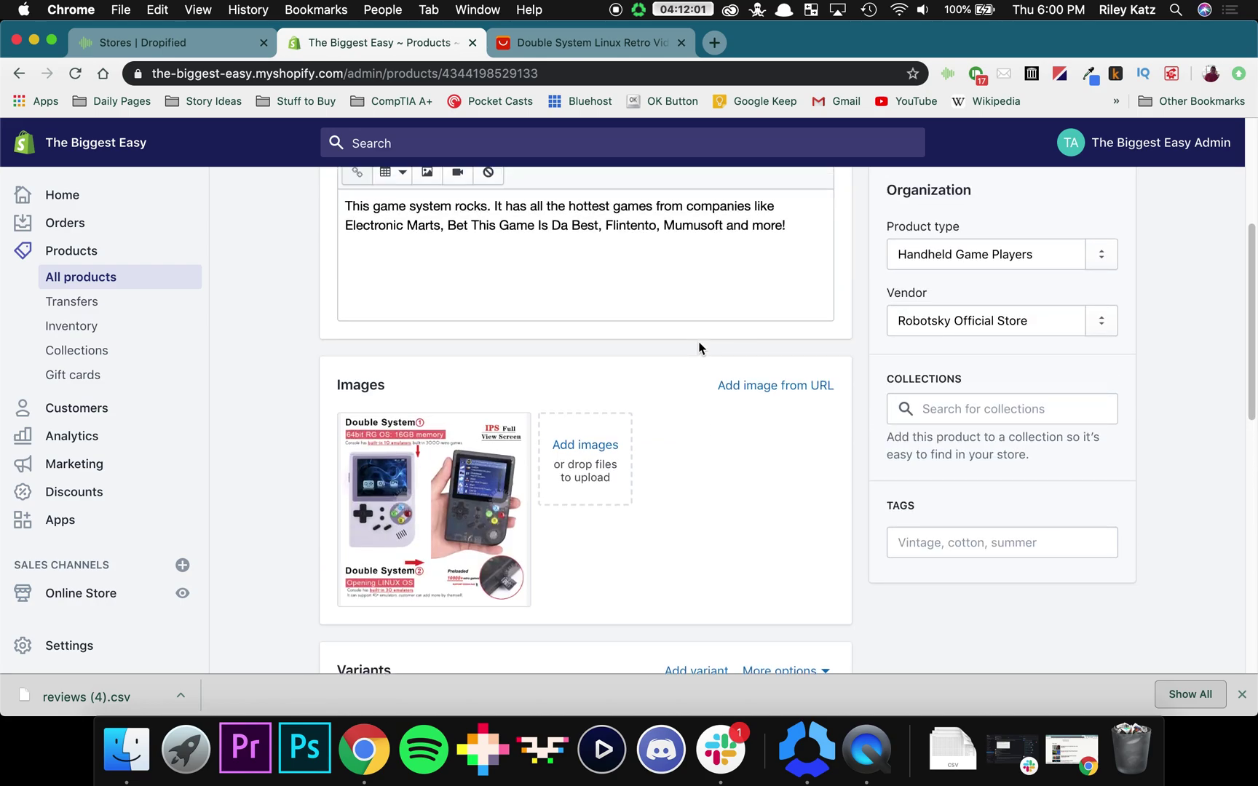
mouse_move(464, 547)
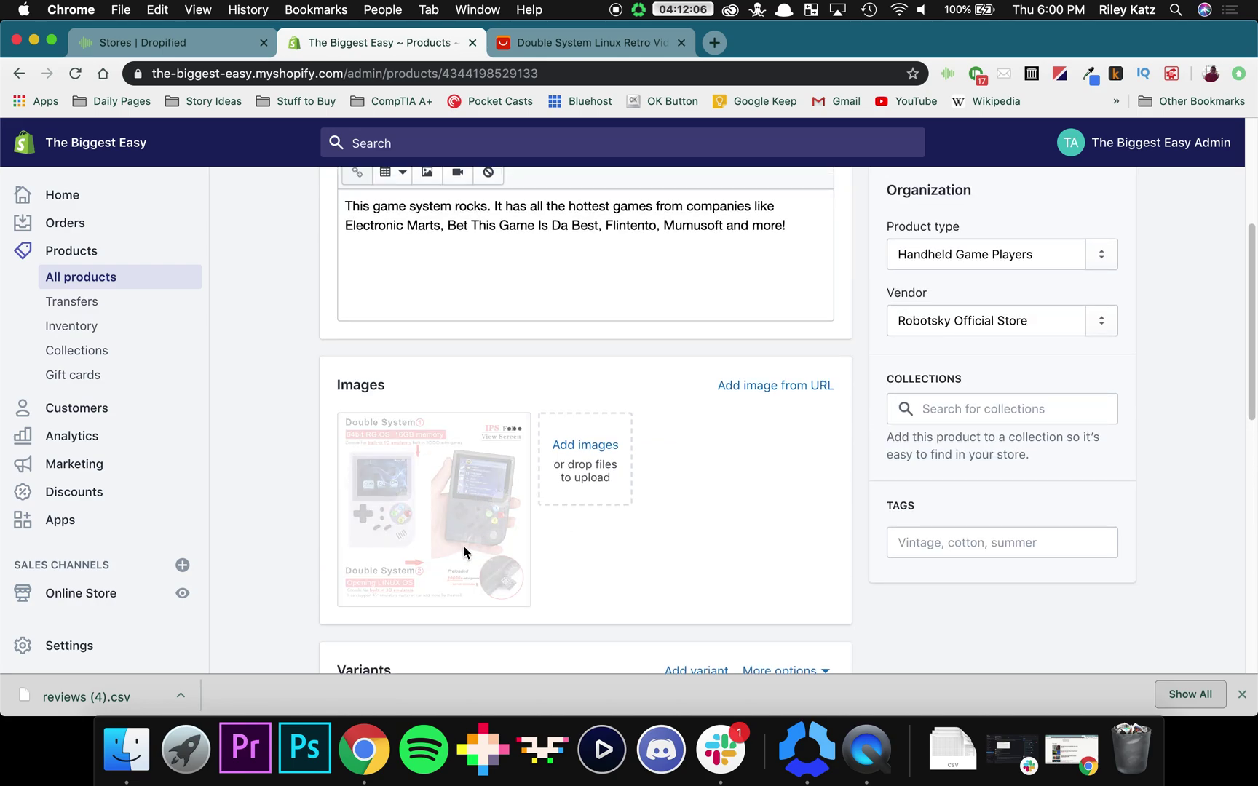
scroll(464, 546, "up", 5)
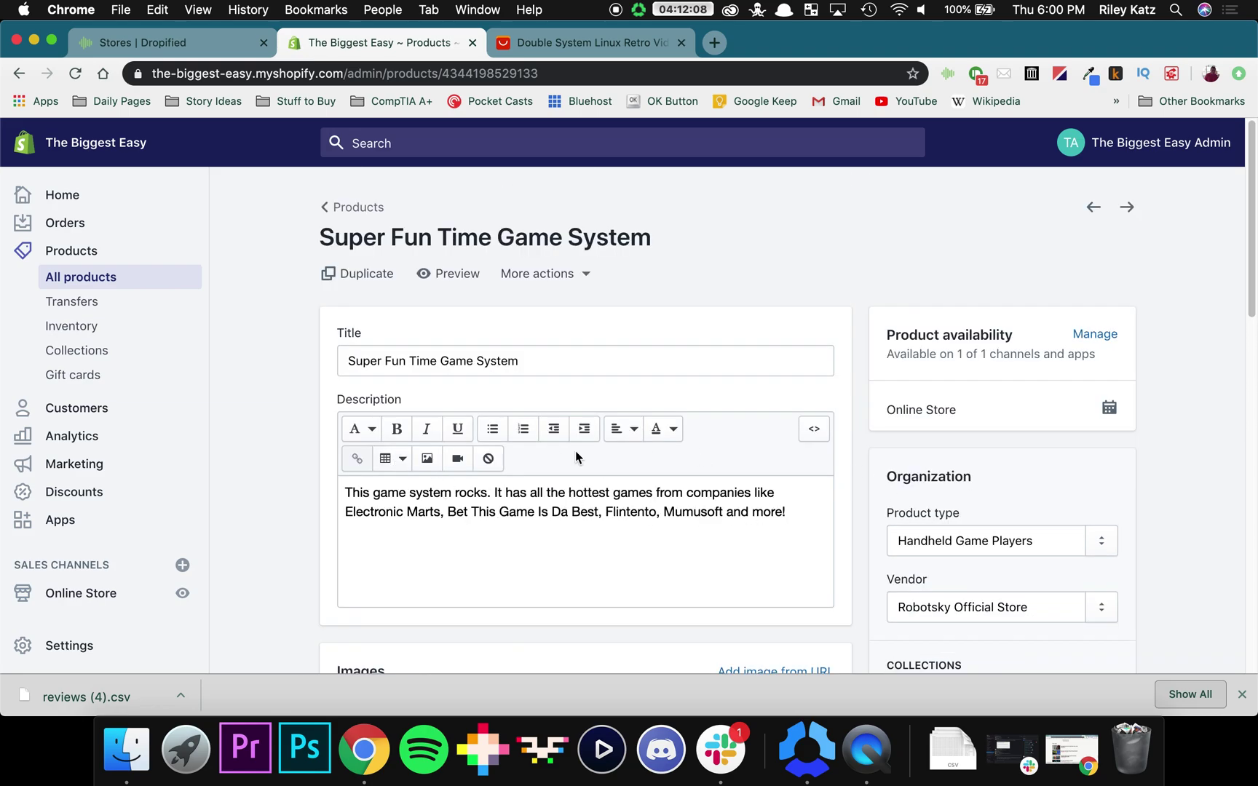
scroll(509, 349, "down", 15)
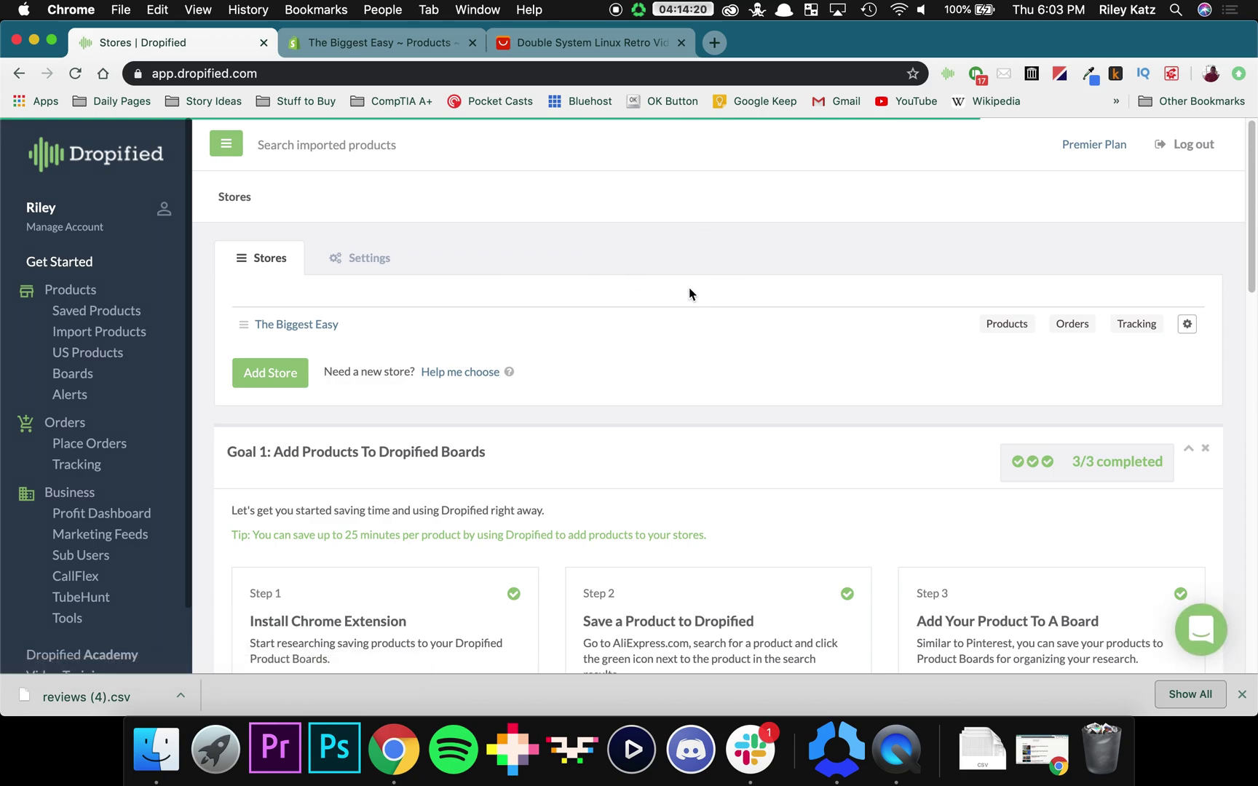
Step: Go to Saved Products, check the Connected list, then show The Biggest Easy store's products
left_click(125, 314)
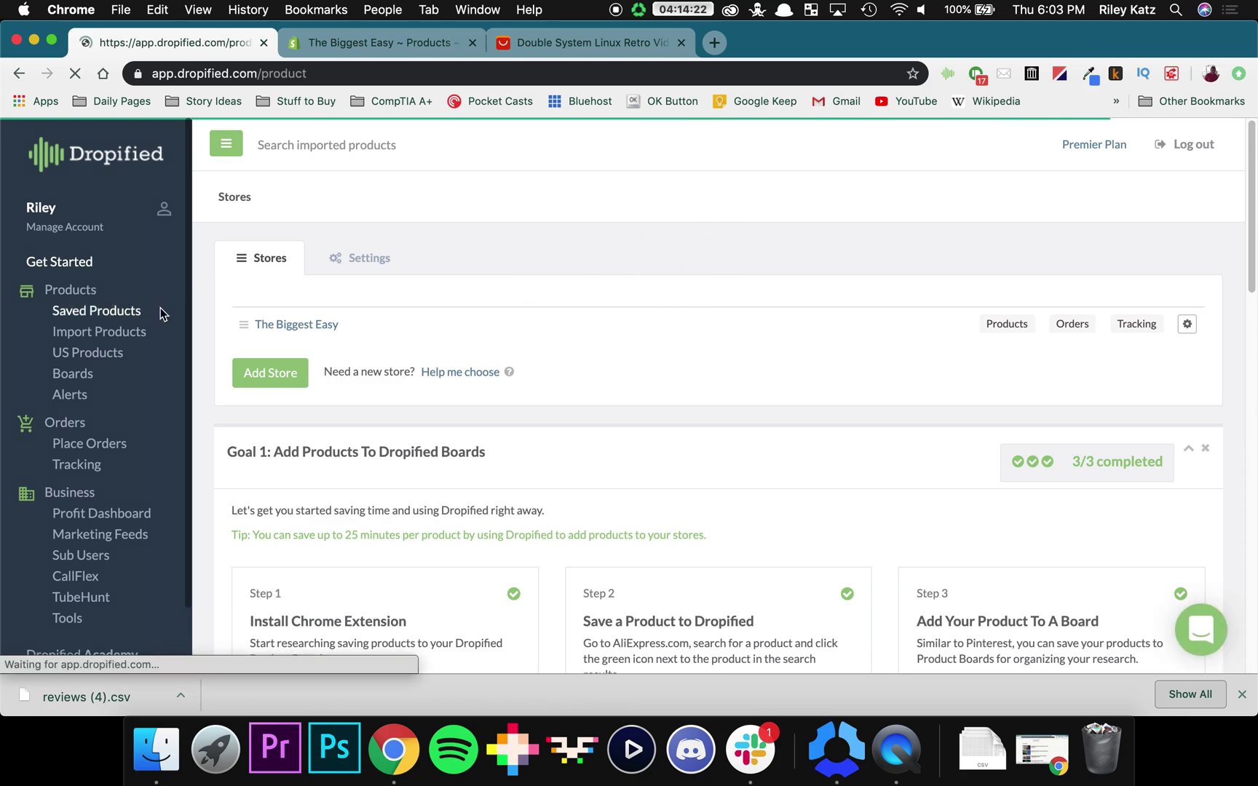
left_click(377, 256)
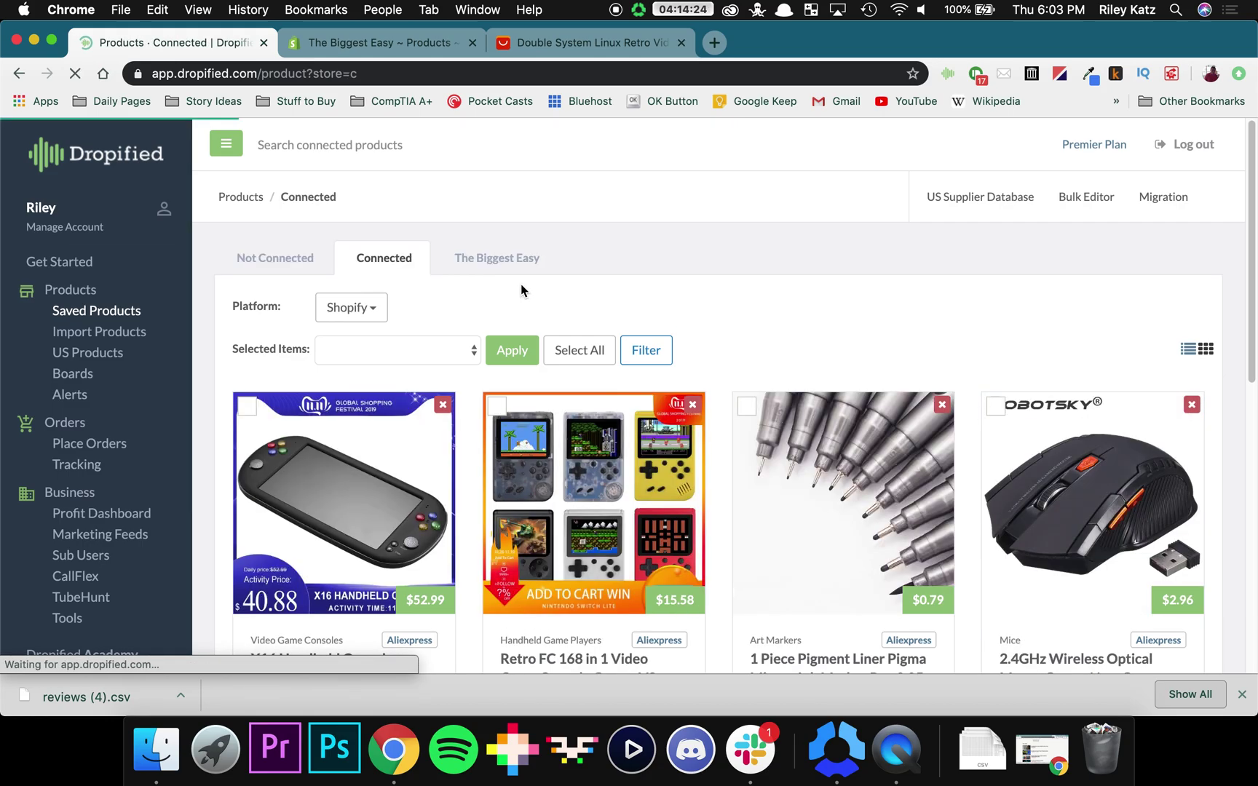
scroll(582, 437, "down", 10)
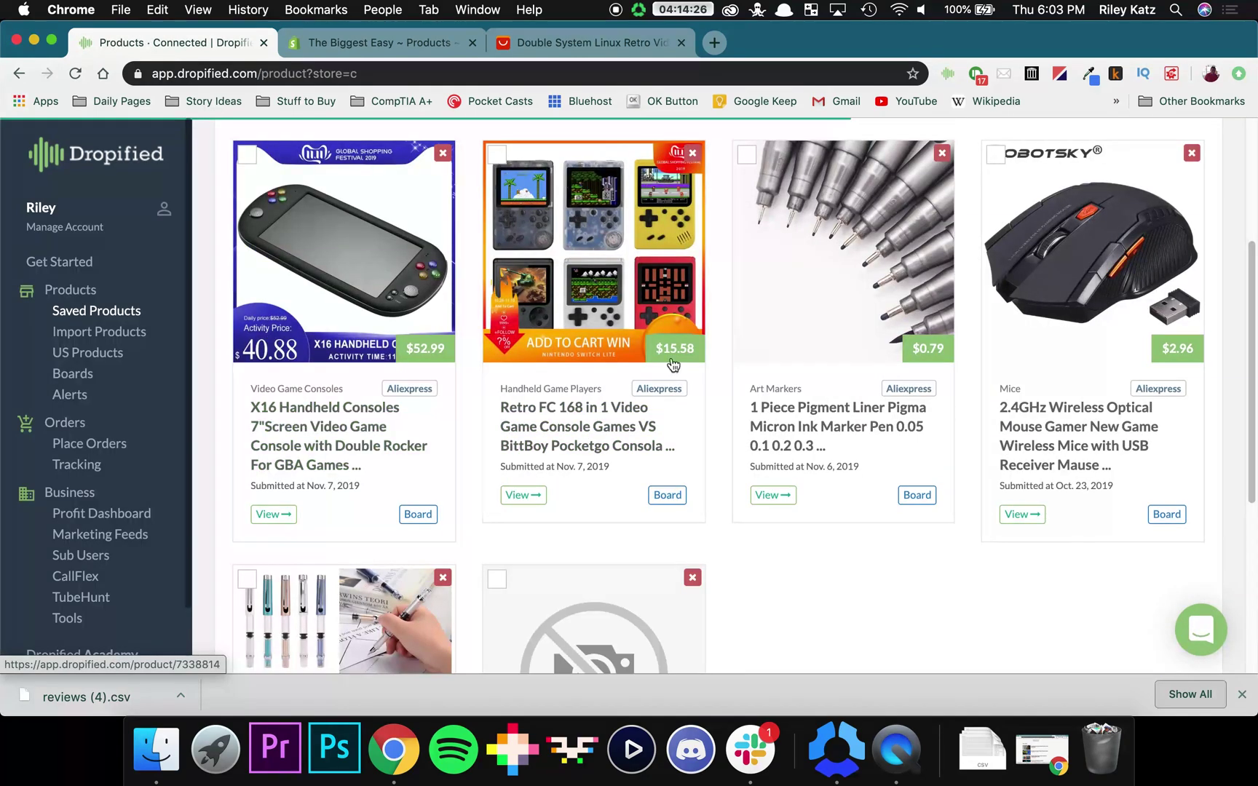
scroll(594, 379, "up", 5)
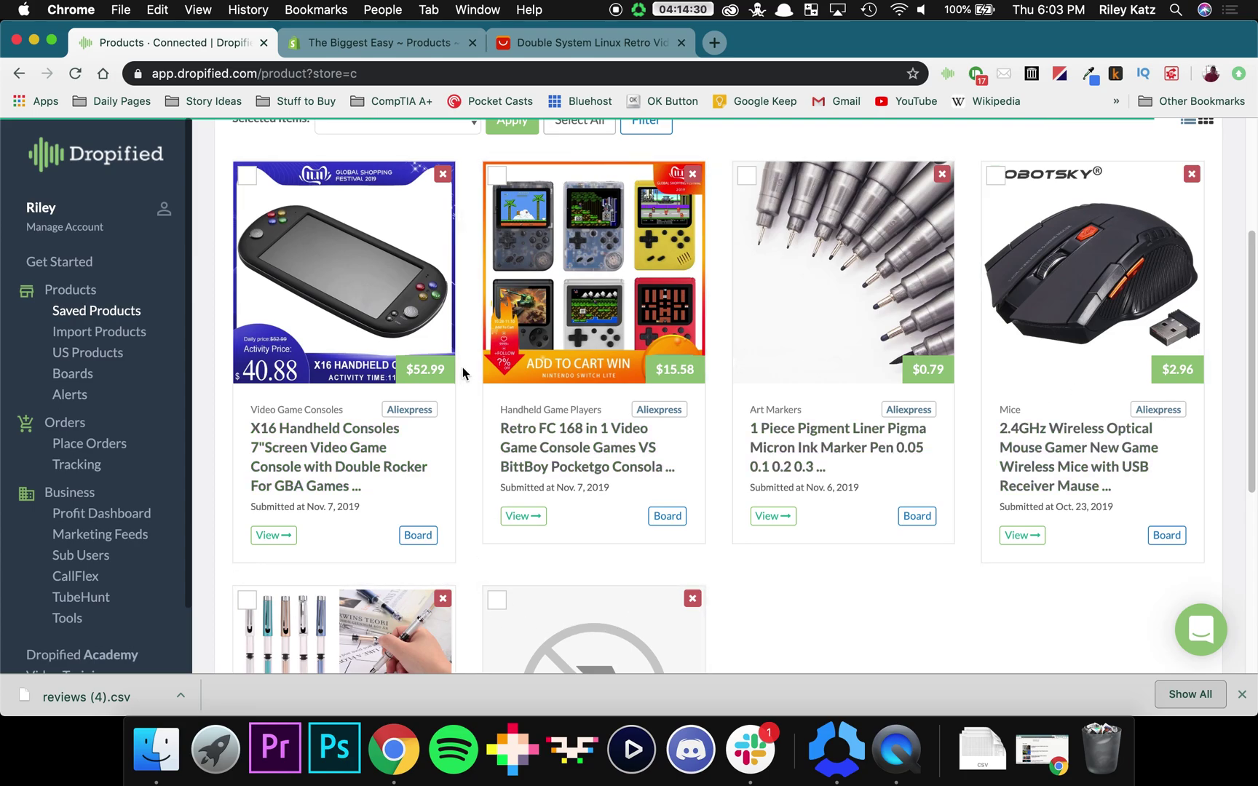
scroll(701, 424, "up", 1)
scroll(731, 434, "up", 5)
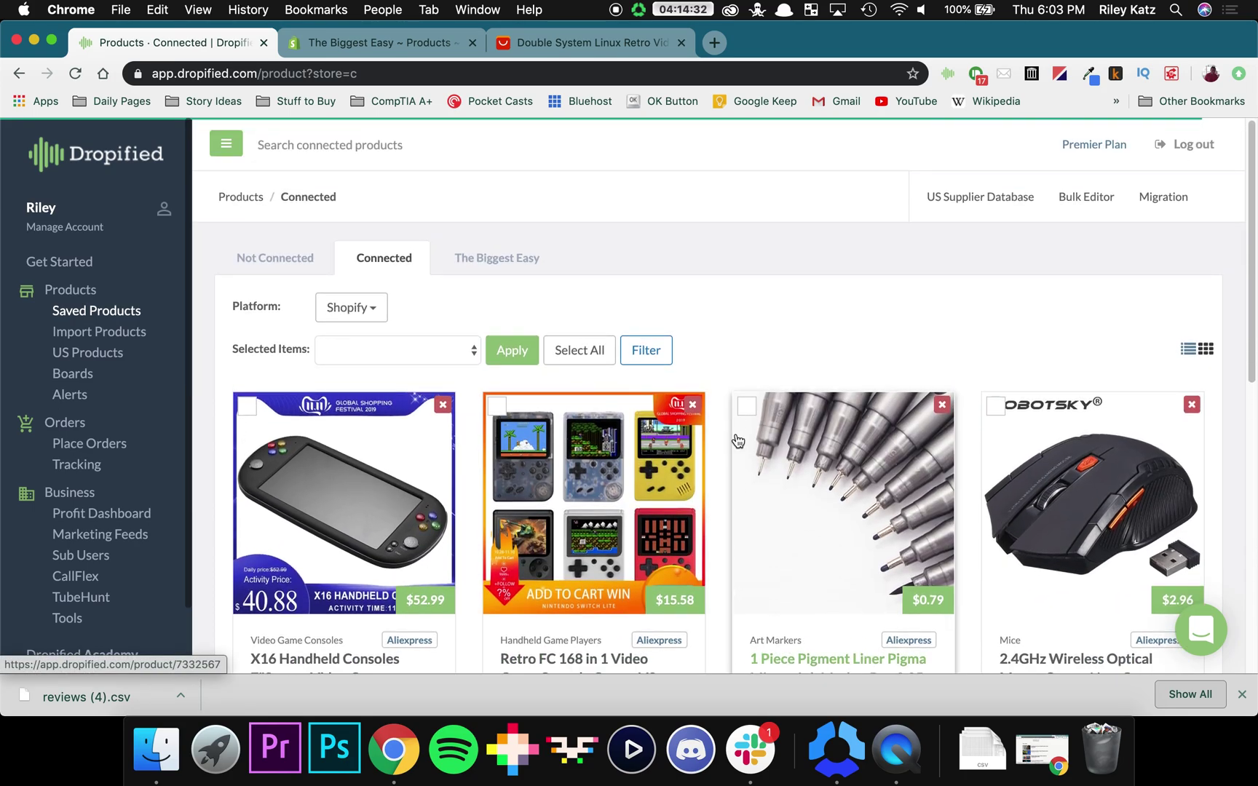
left_click(502, 267)
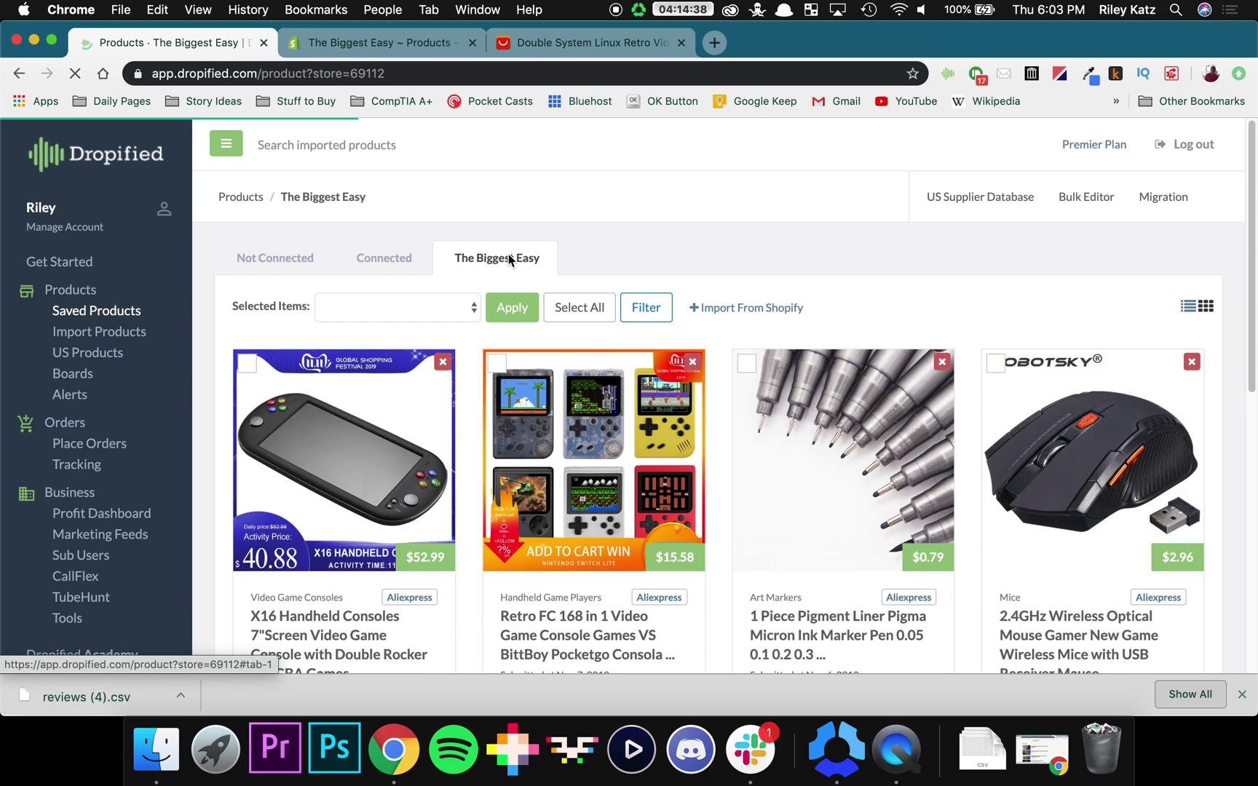
Step: Start importing Super Fun Time Game System from Shopify and focus the Supplier Product link field
left_click(754, 315)
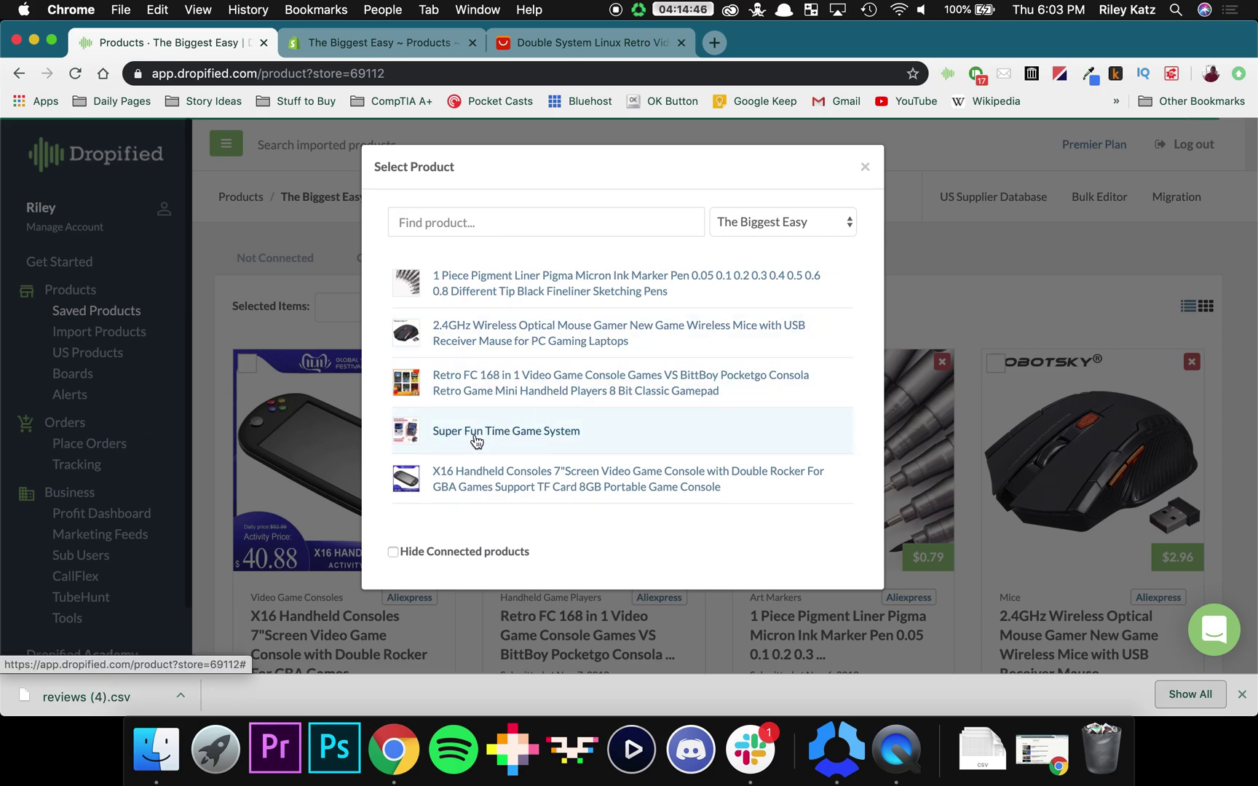
left_click(498, 435)
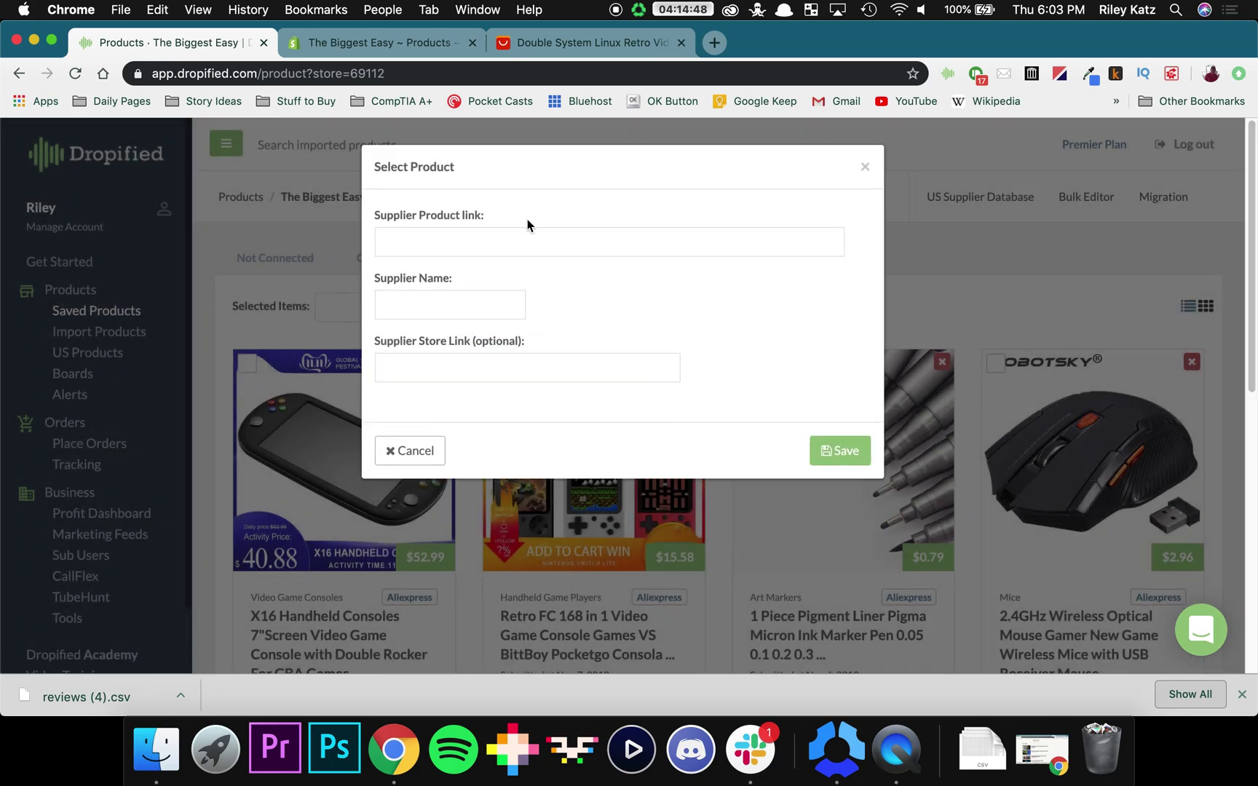
left_click(474, 248)
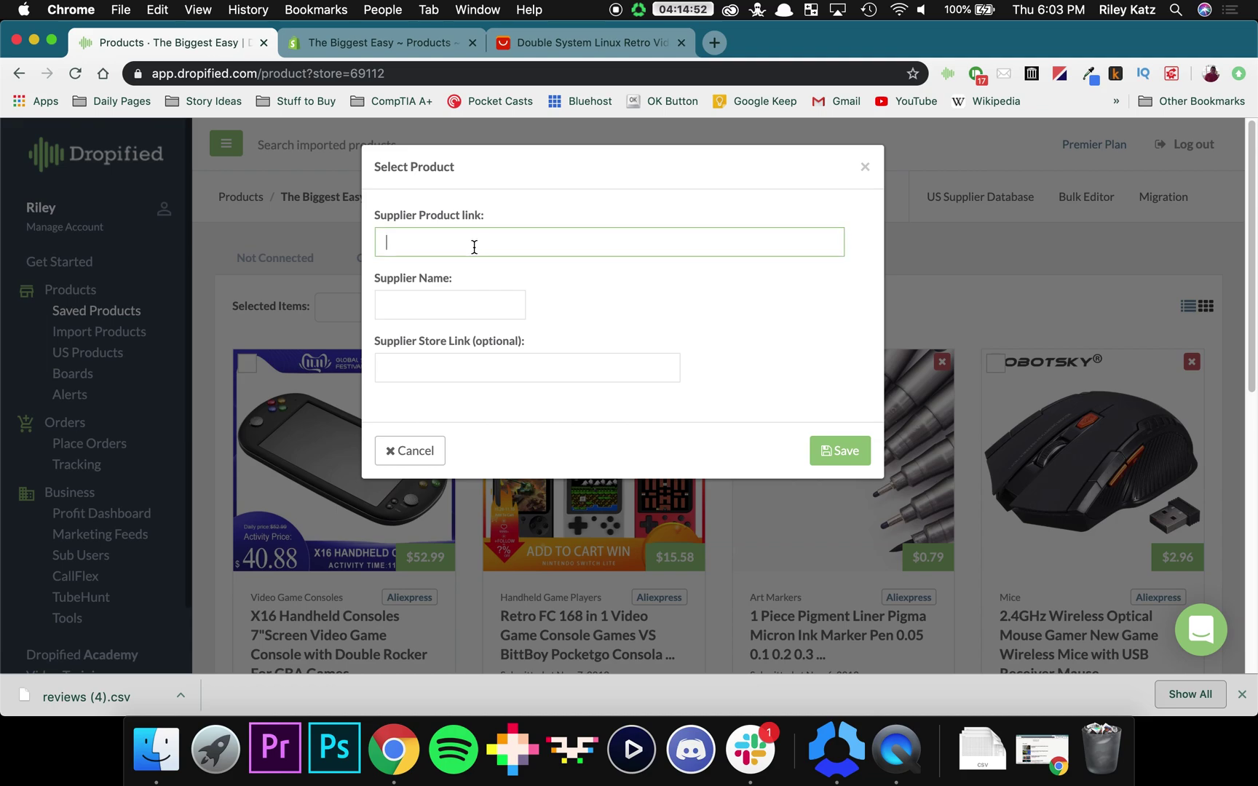
Step: Copy the URL of the Double System Linux Retro Video Game Console AliExpress listing
left_click(569, 45)
scroll(531, 258, "up", 10)
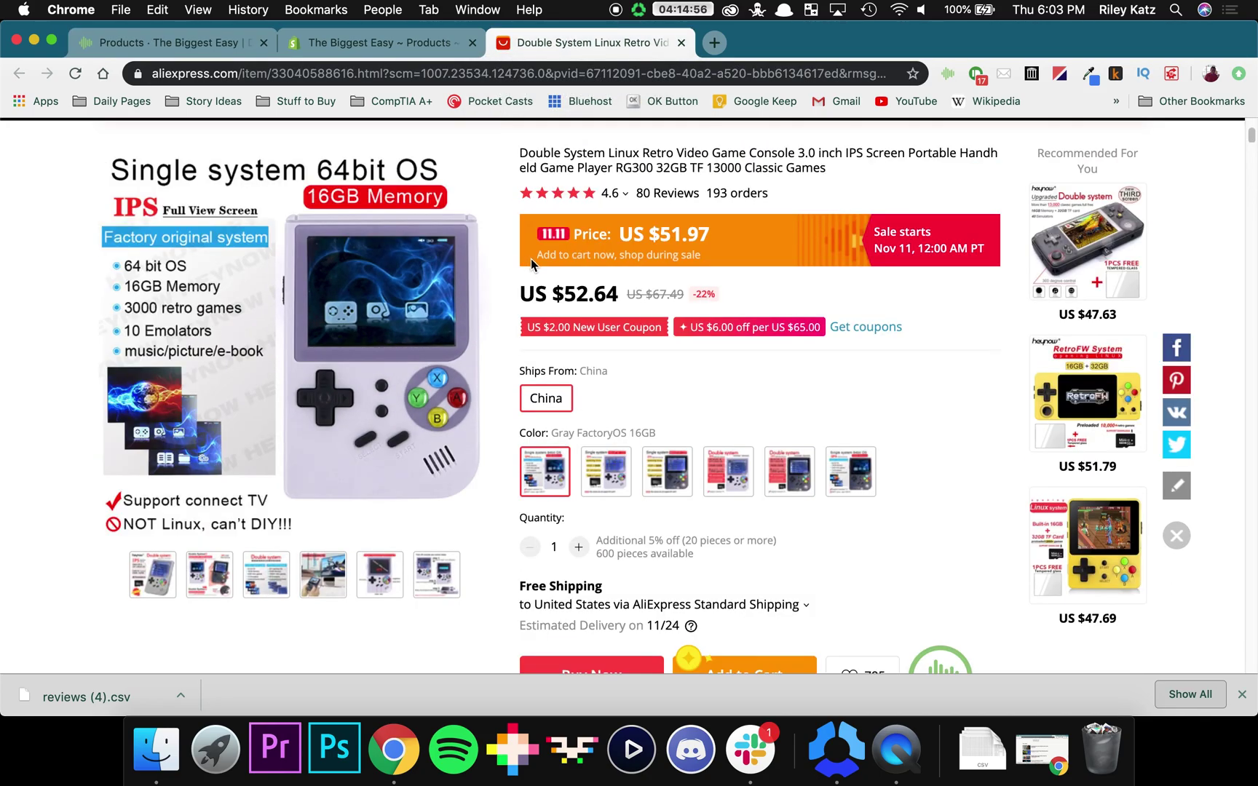
scroll(596, 292, "down", 2)
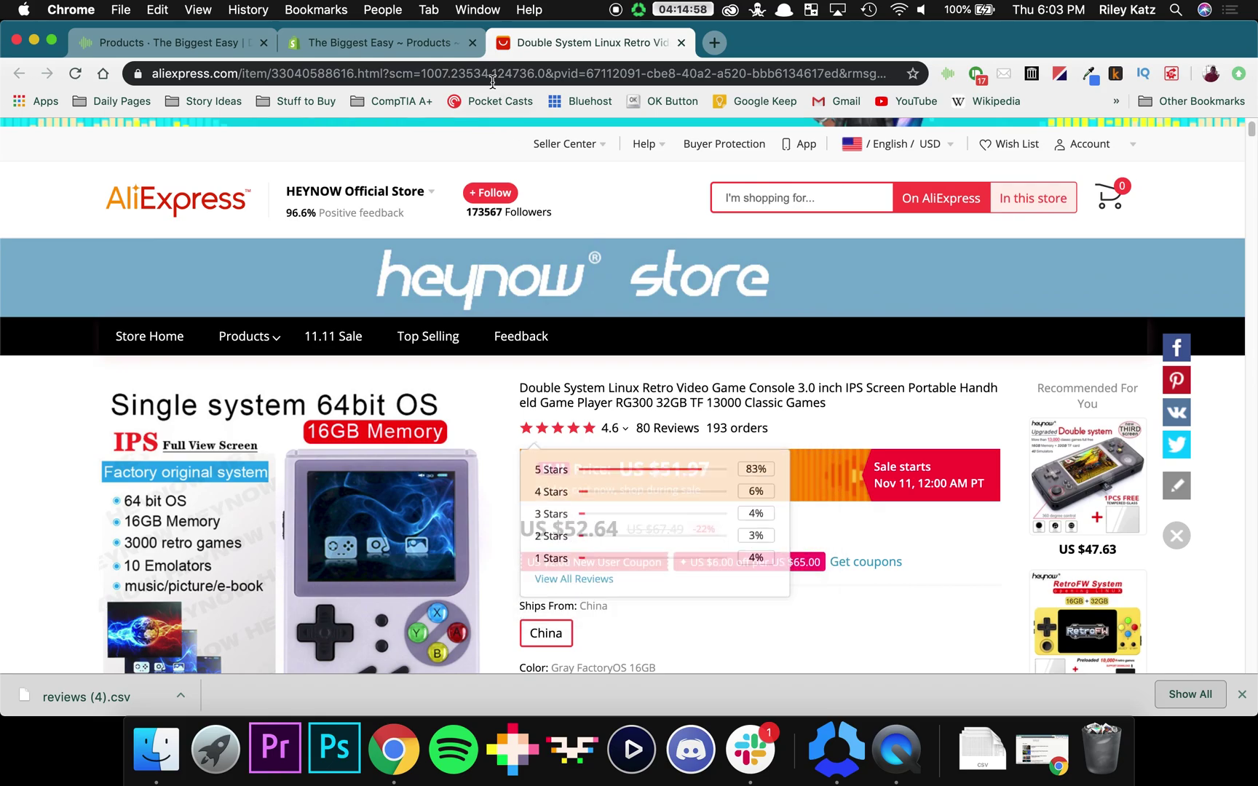
left_click(491, 75)
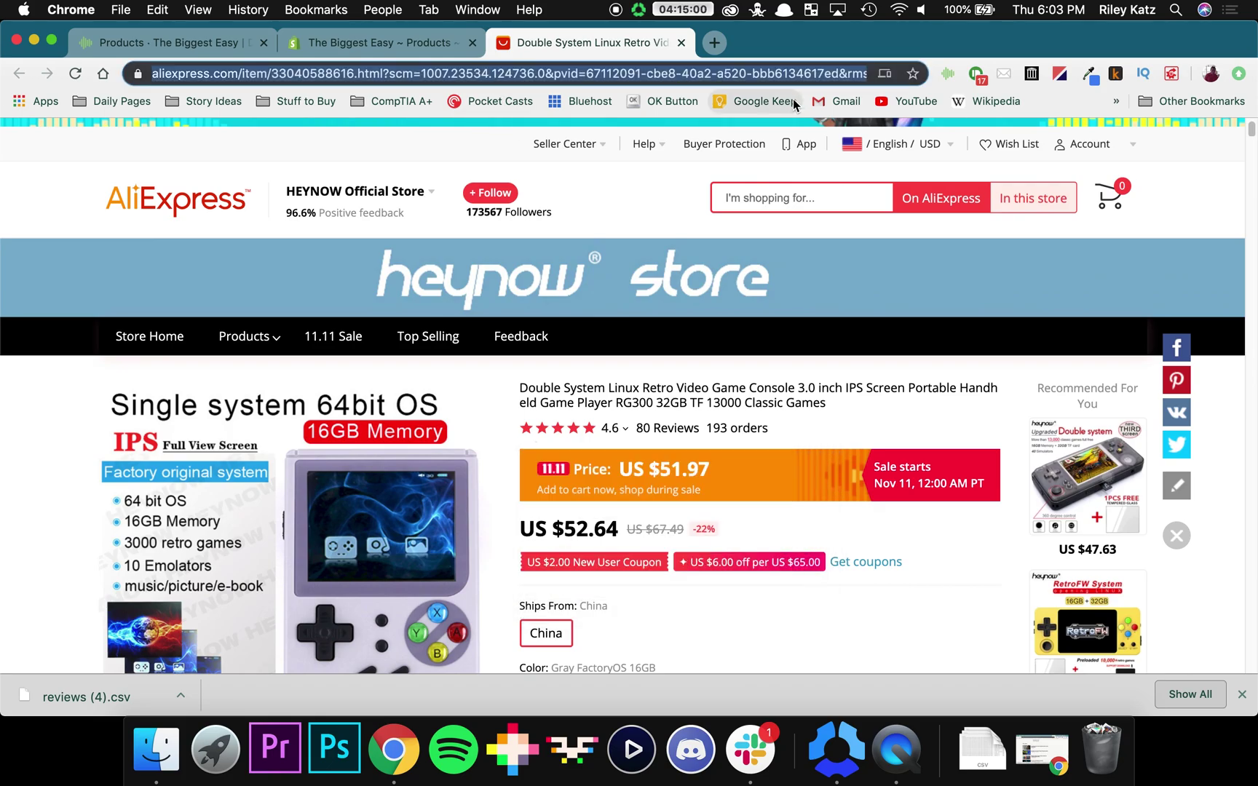
left_click(412, 46)
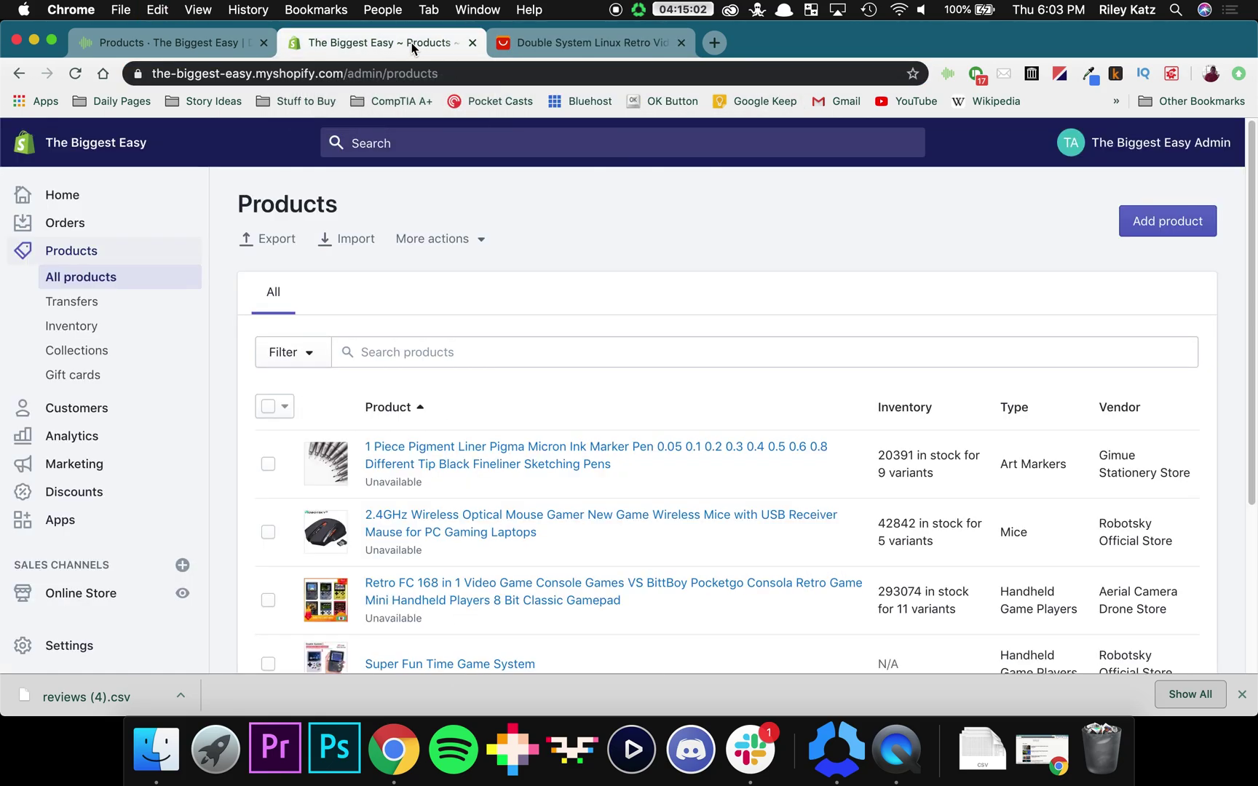
Step: Paste the AliExpress listing URL as the supplier link, save it, and review the saved products
left_click(167, 42)
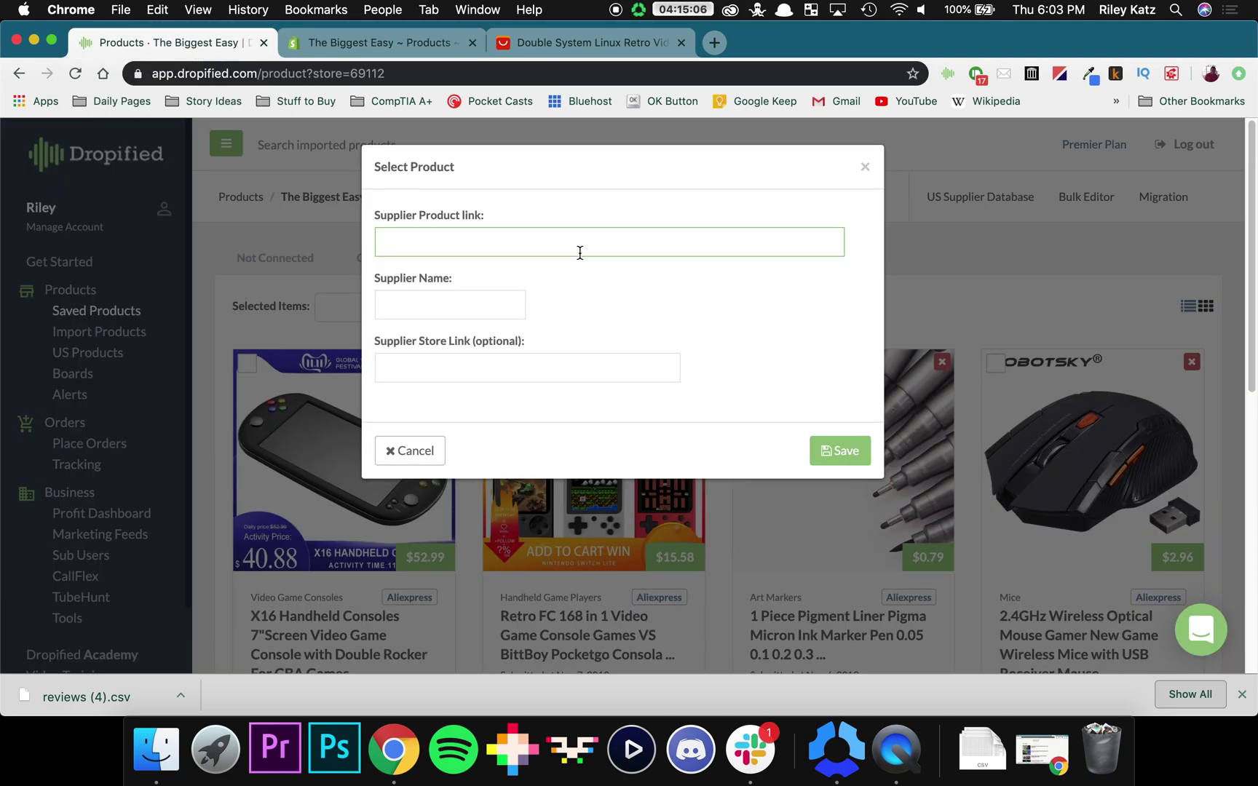
key("super+v")
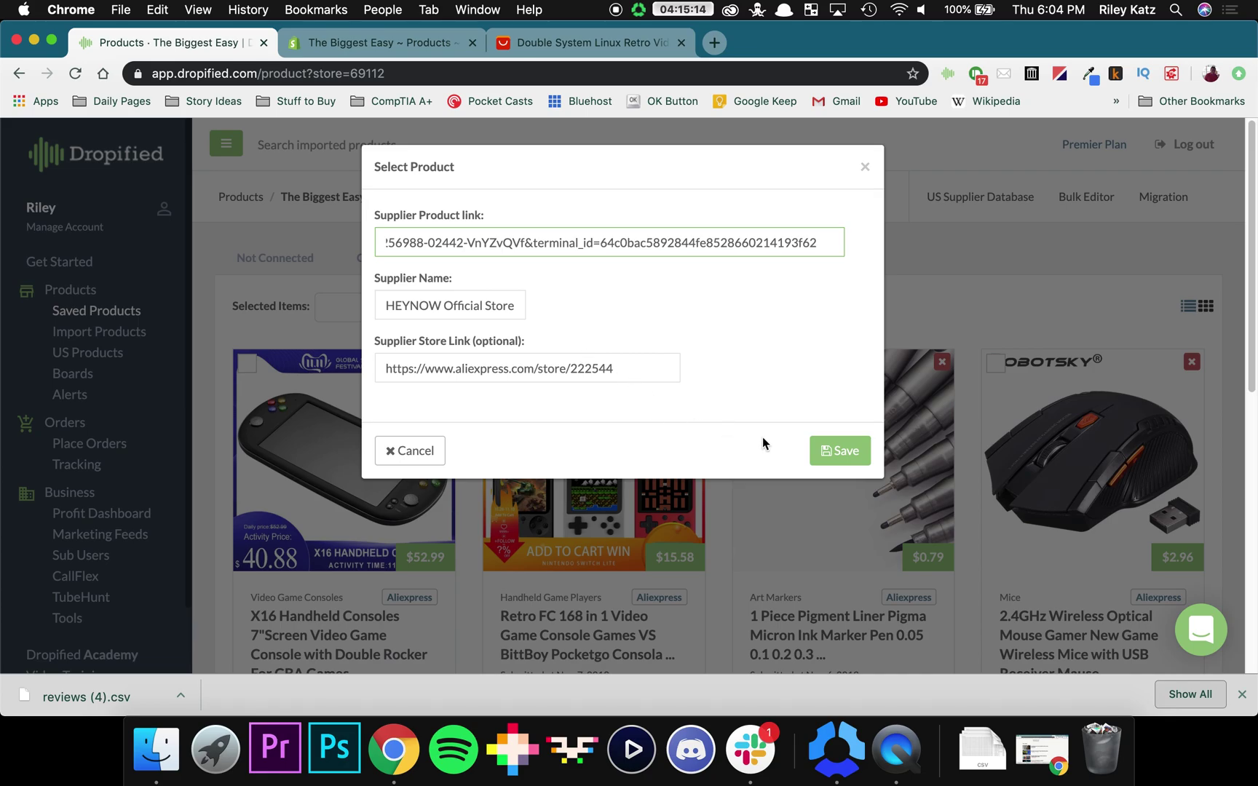
left_click(848, 466)
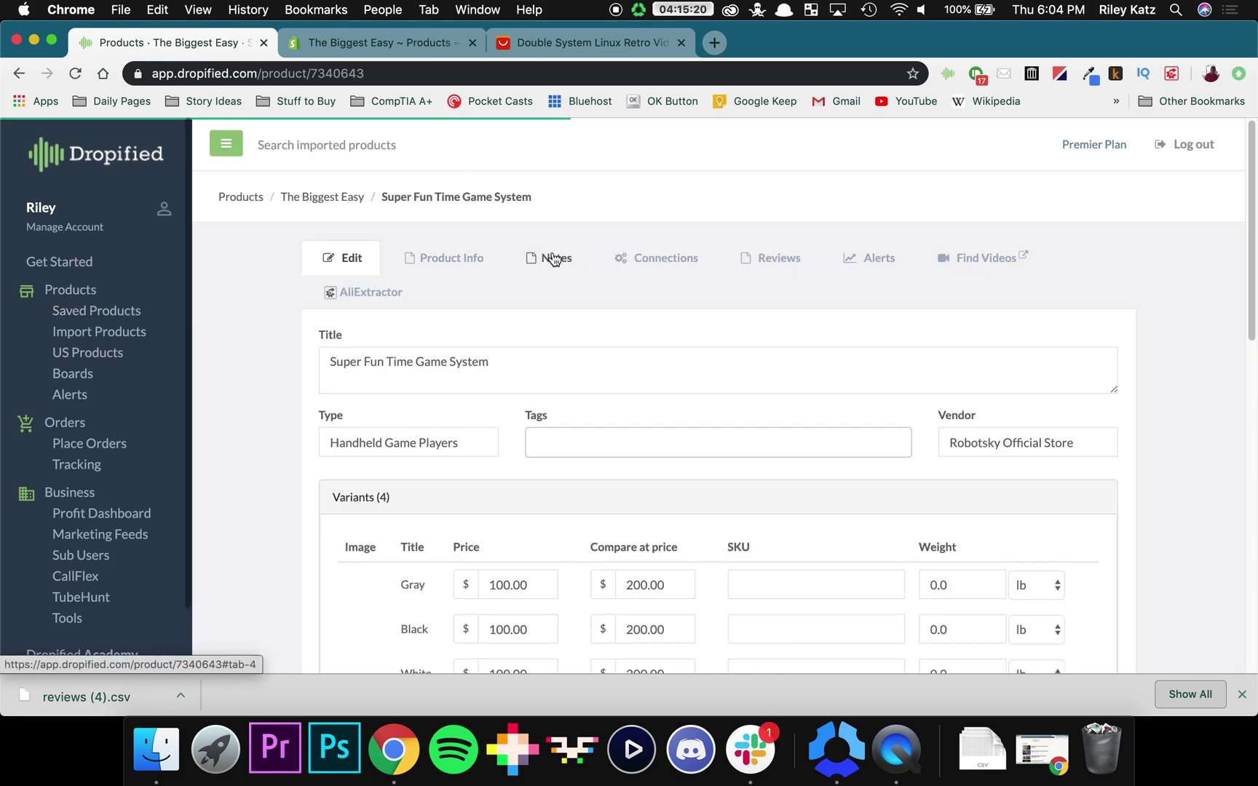
scroll(265, 313, "down", 2)
scroll(267, 317, "down", 5)
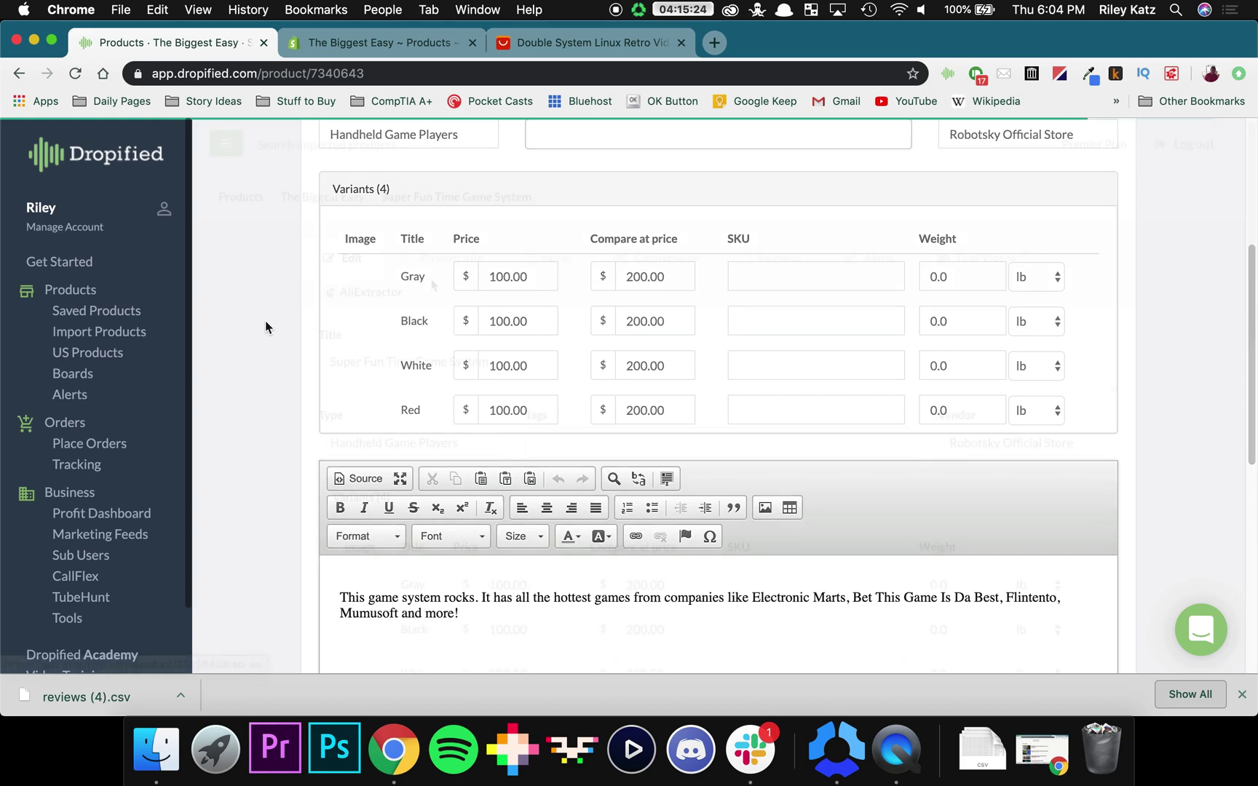
scroll(266, 321, "up", 7)
scroll(328, 313, "down", 5)
scroll(309, 279, "up", 1)
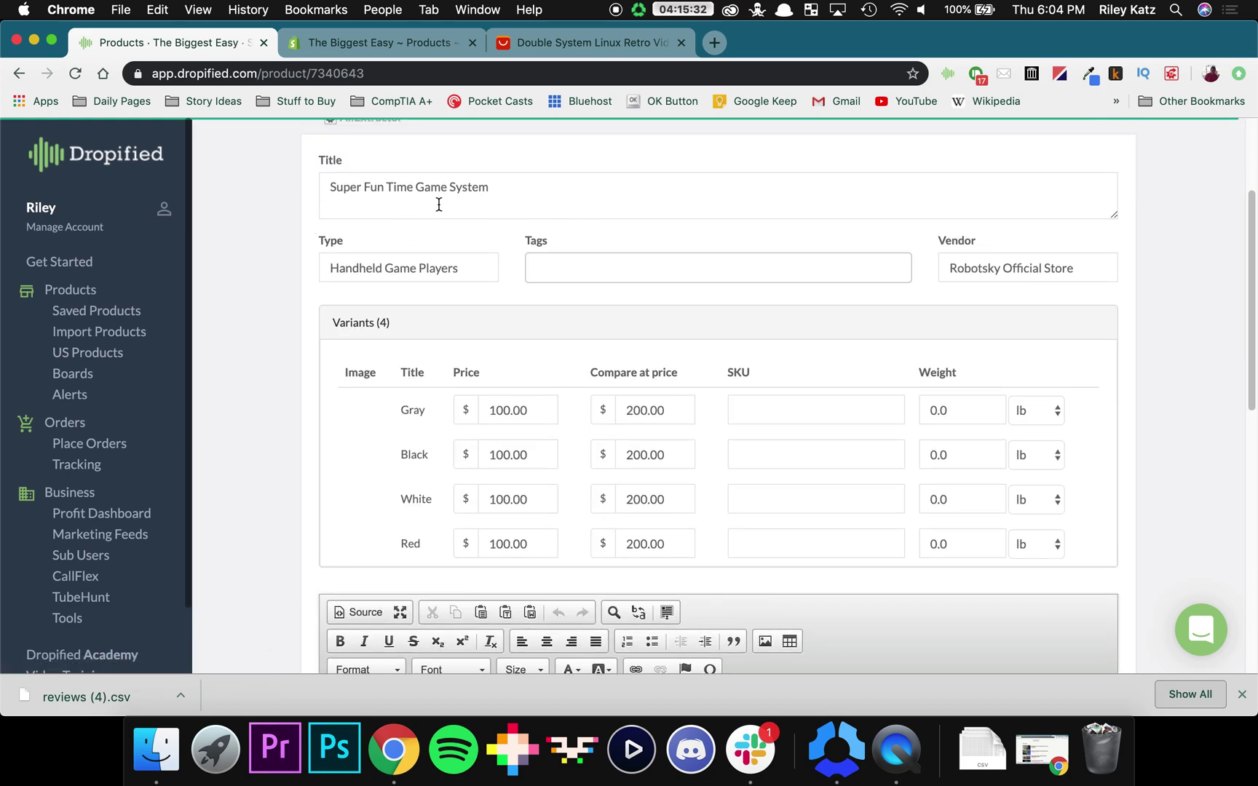
scroll(391, 257, "down", 8)
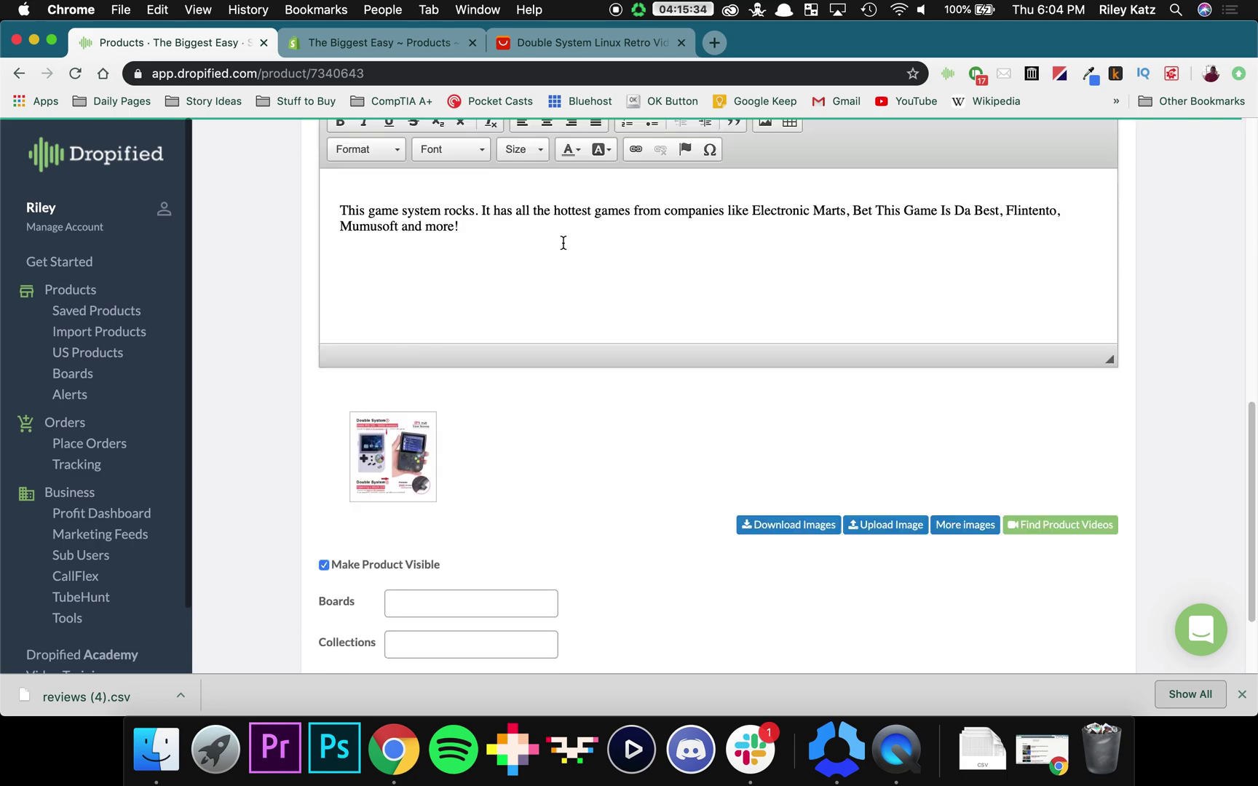
scroll(562, 243, "down", 1)
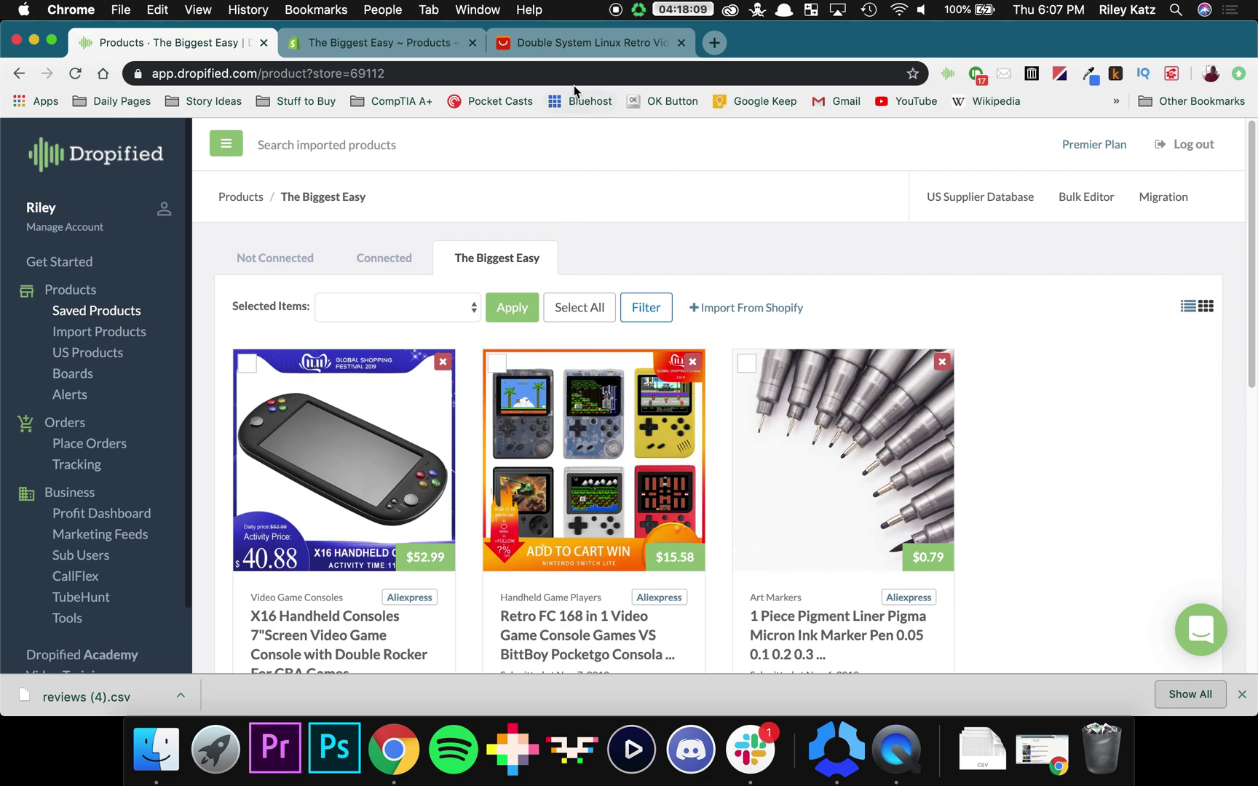
Step: Save the Double System retro console listing for later with the Dropified browser extension
left_click(570, 43)
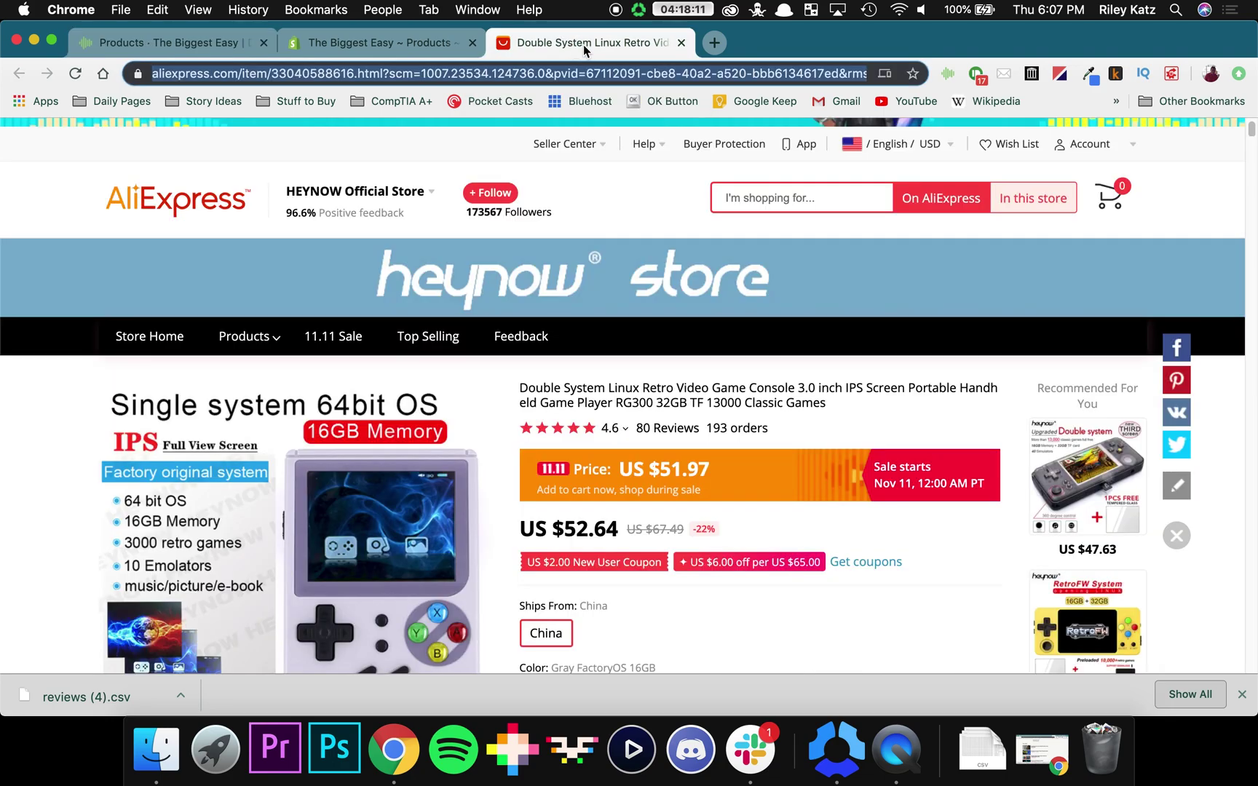
scroll(549, 324, "down", 4)
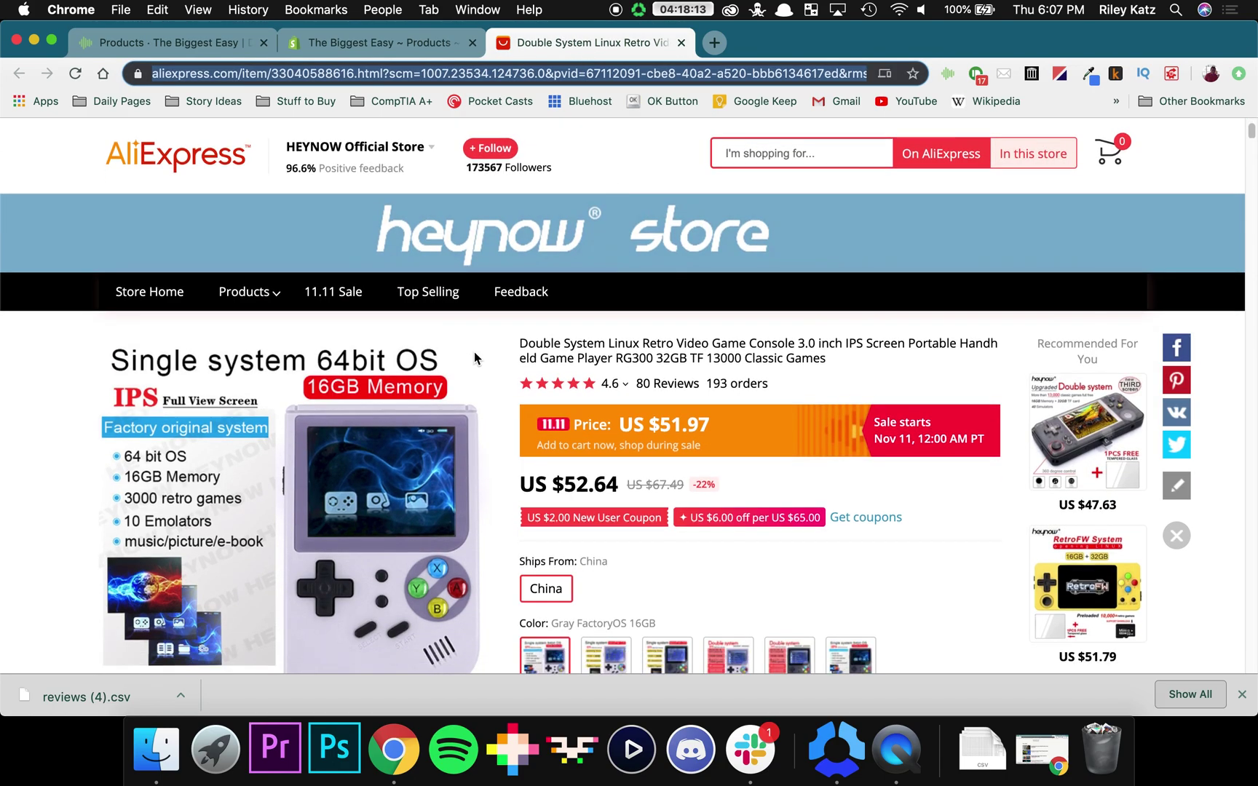
scroll(733, 353, "up", 5)
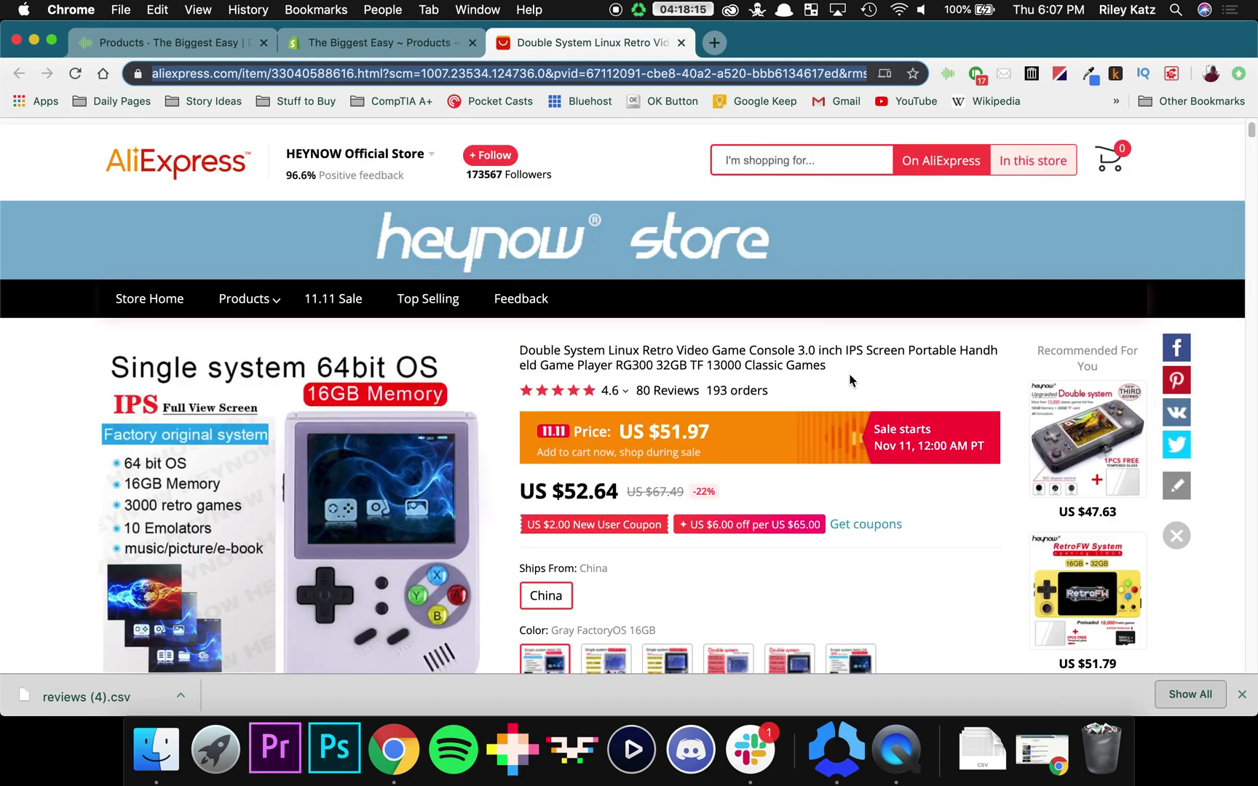
left_click(946, 74)
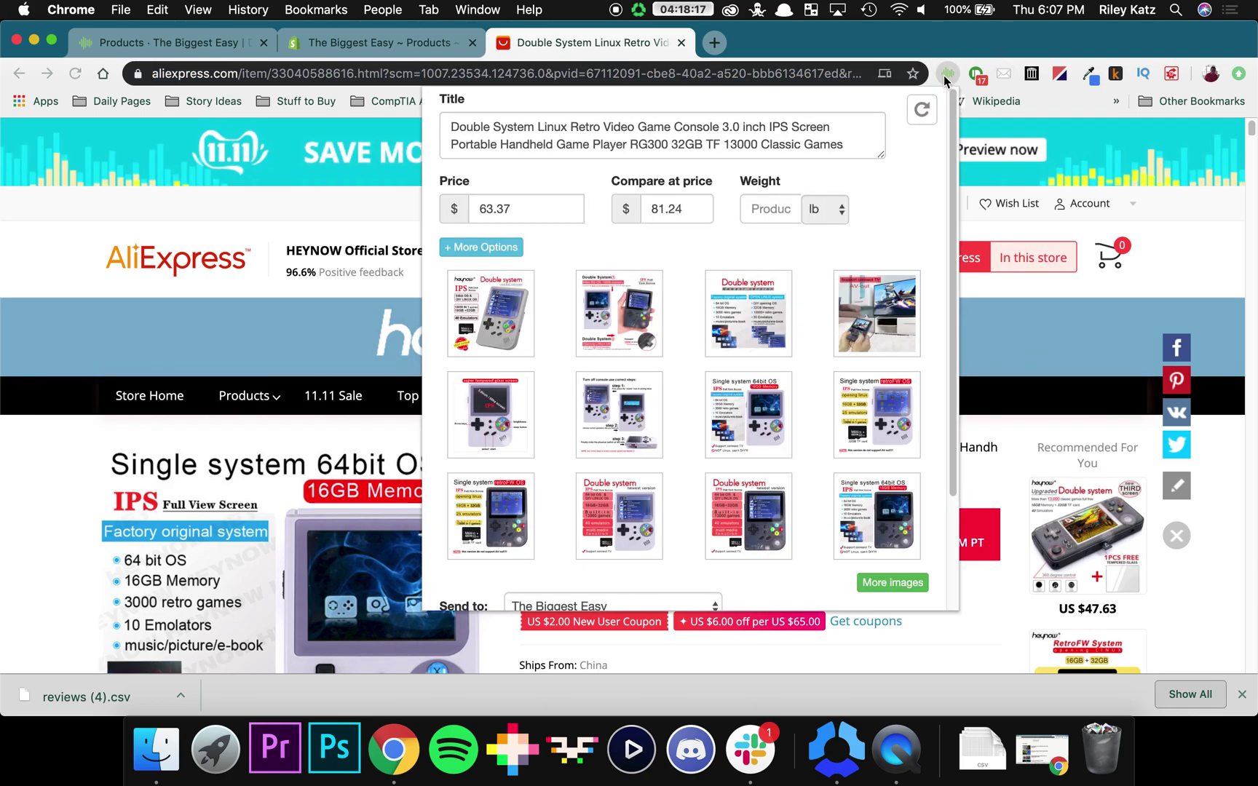
scroll(669, 447, "down", 2)
scroll(668, 447, "down", 3)
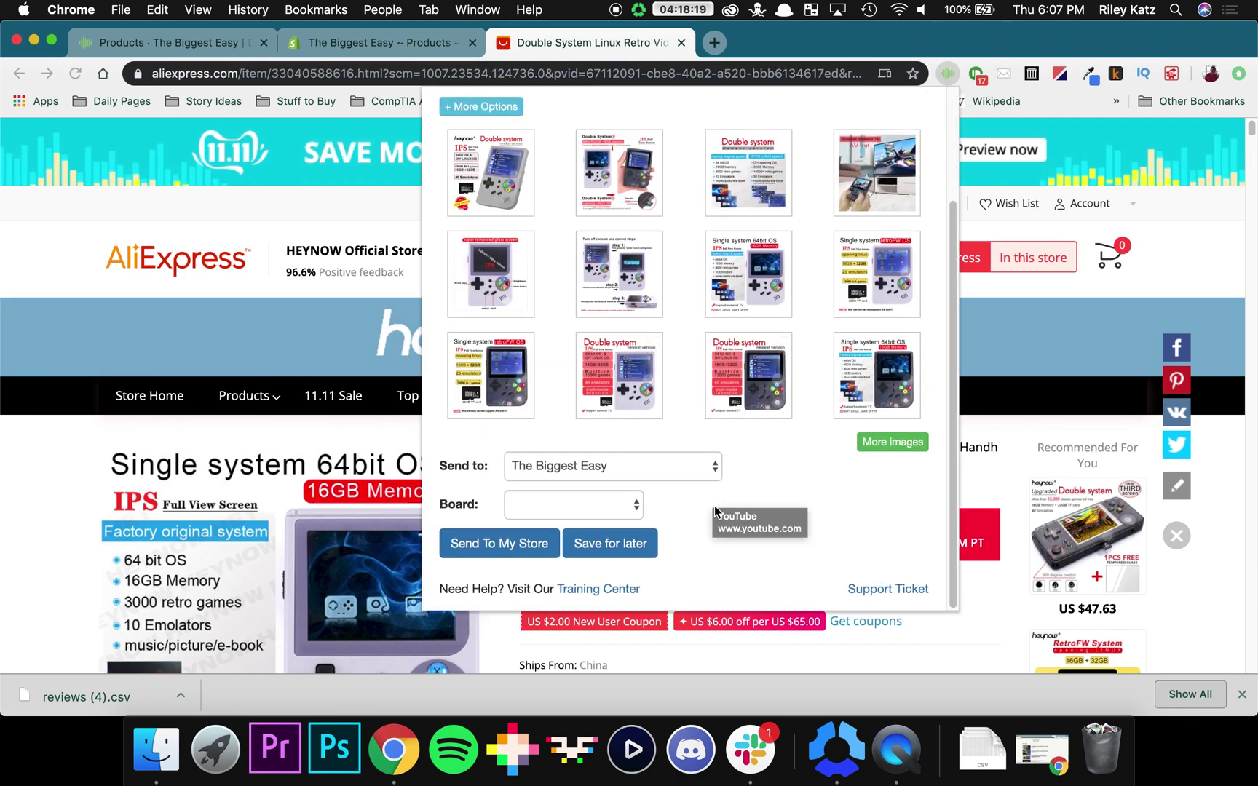
left_click(604, 548)
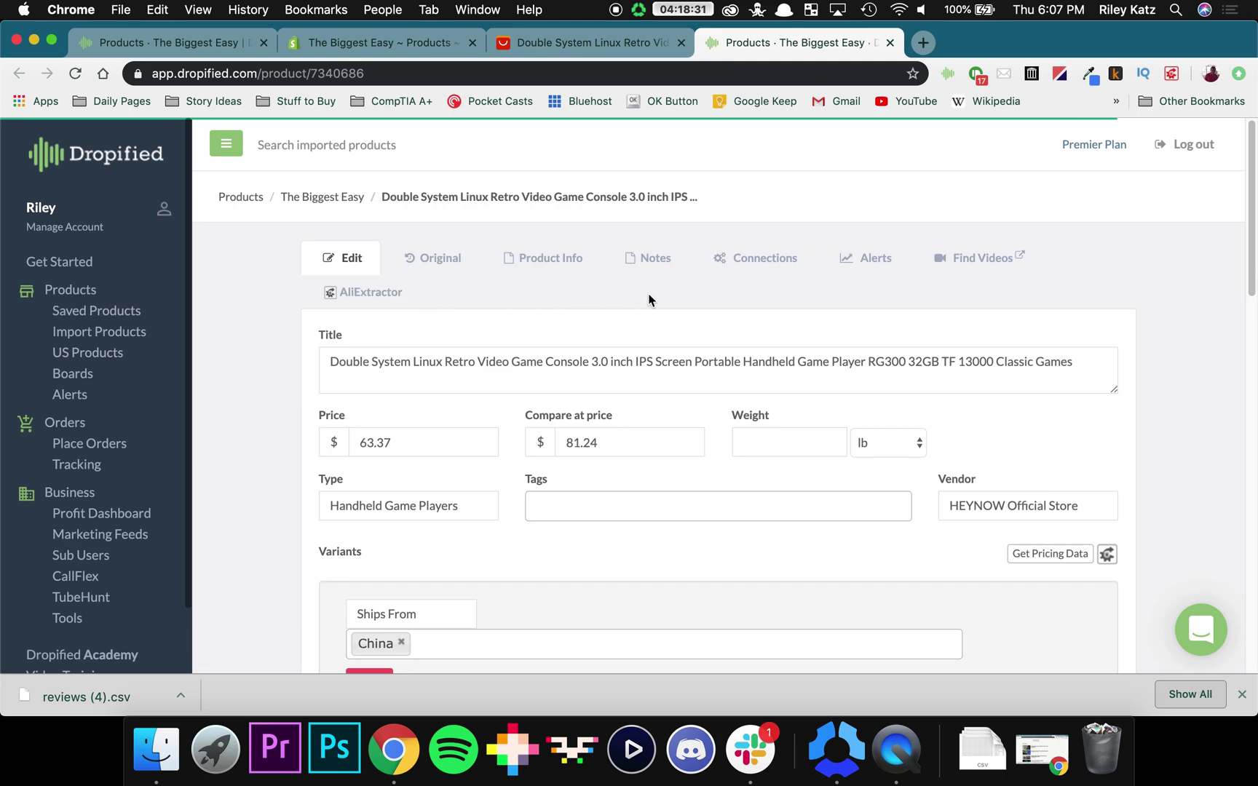
Step: Check the console's not-connected Shopify status and start Connect To Shopify
left_click(748, 267)
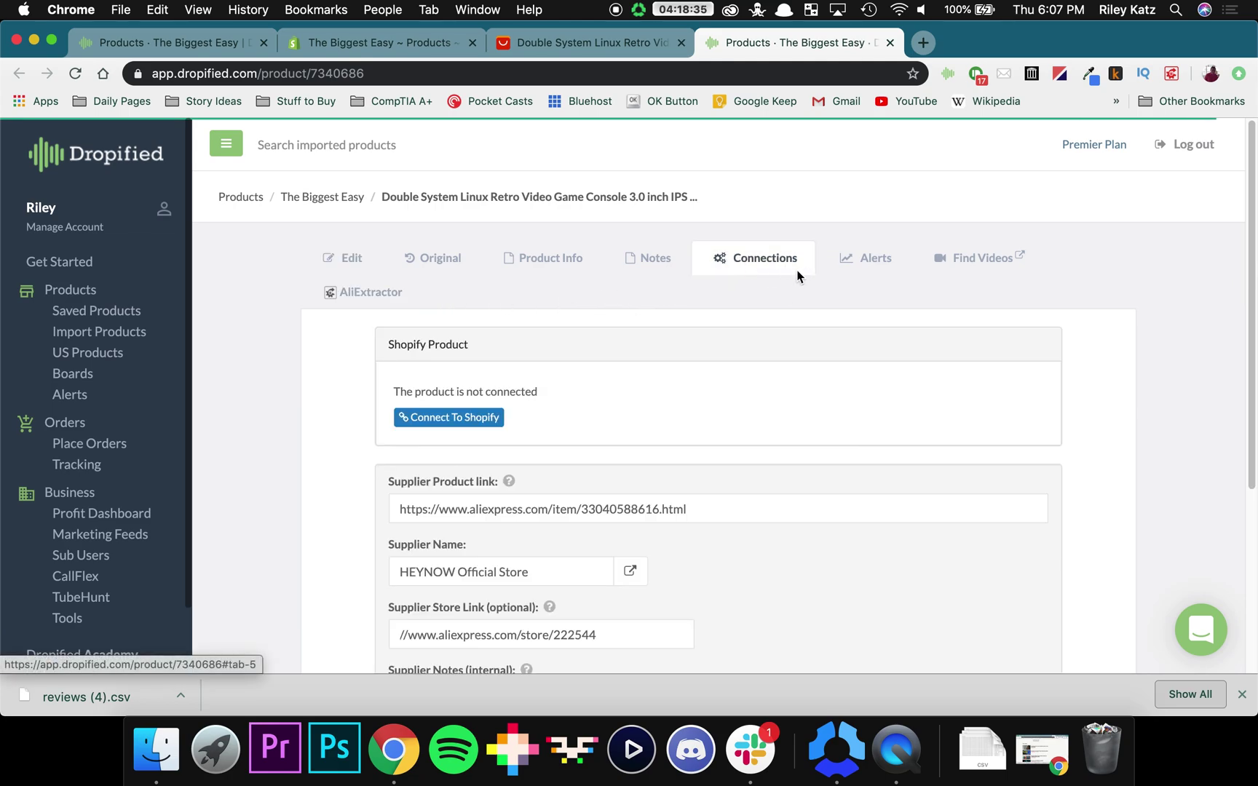
left_click_drag(393, 392, 570, 401)
left_click(571, 398)
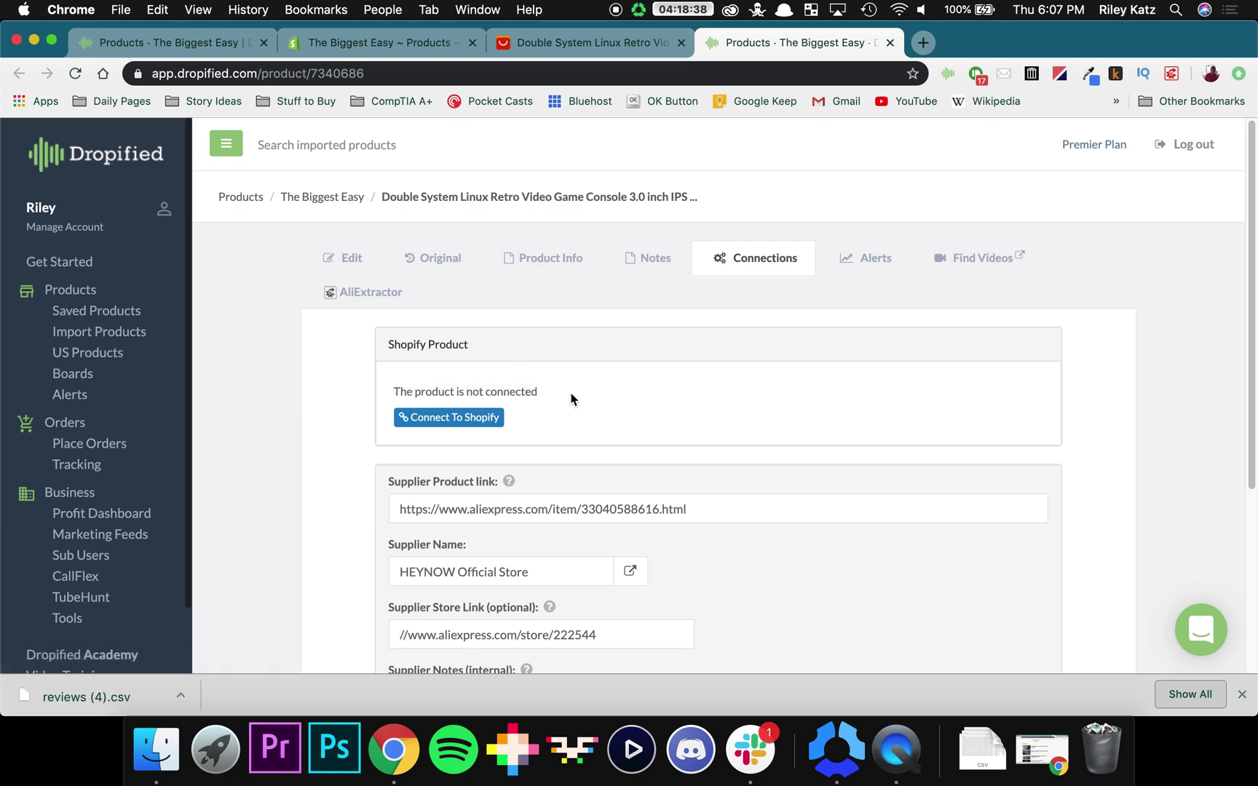
left_click(454, 426)
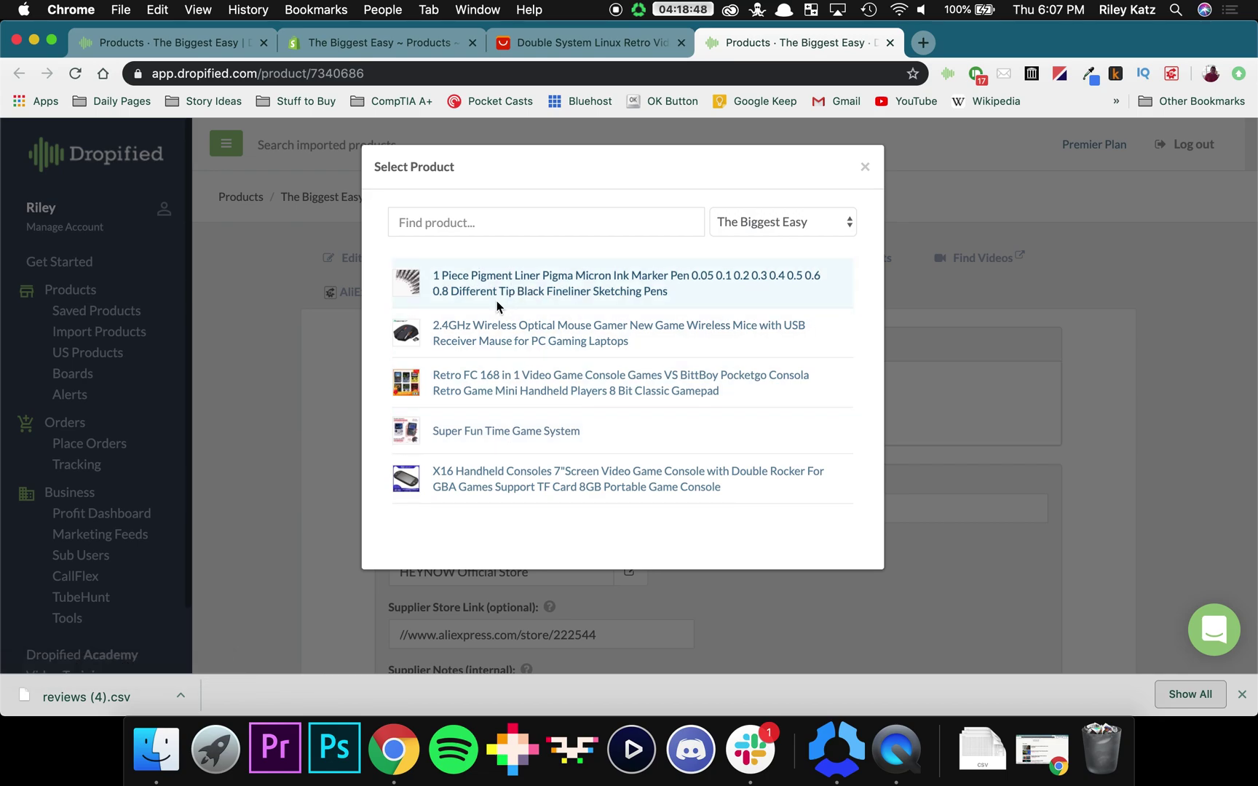
Step: Link the console to Super Fun Time Game System and scroll down to its variants section
left_click(508, 437)
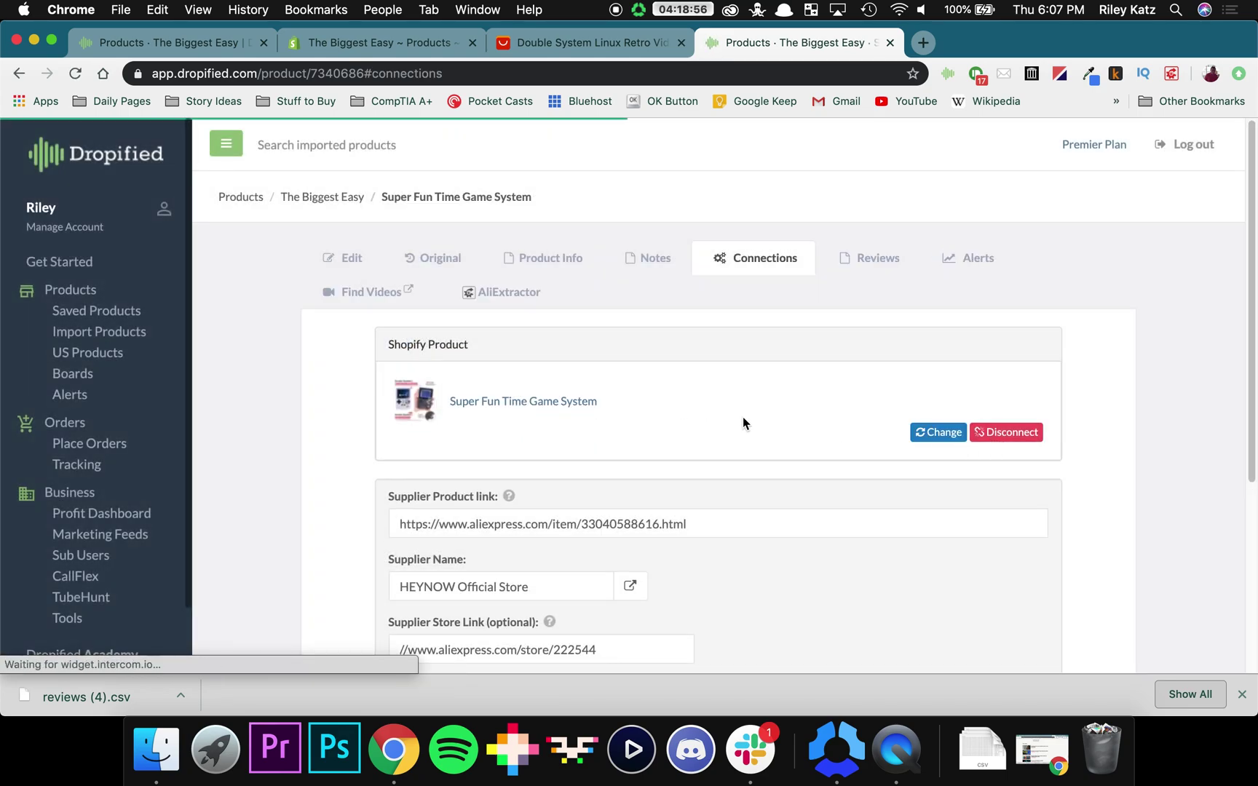
scroll(739, 415, "down", 3)
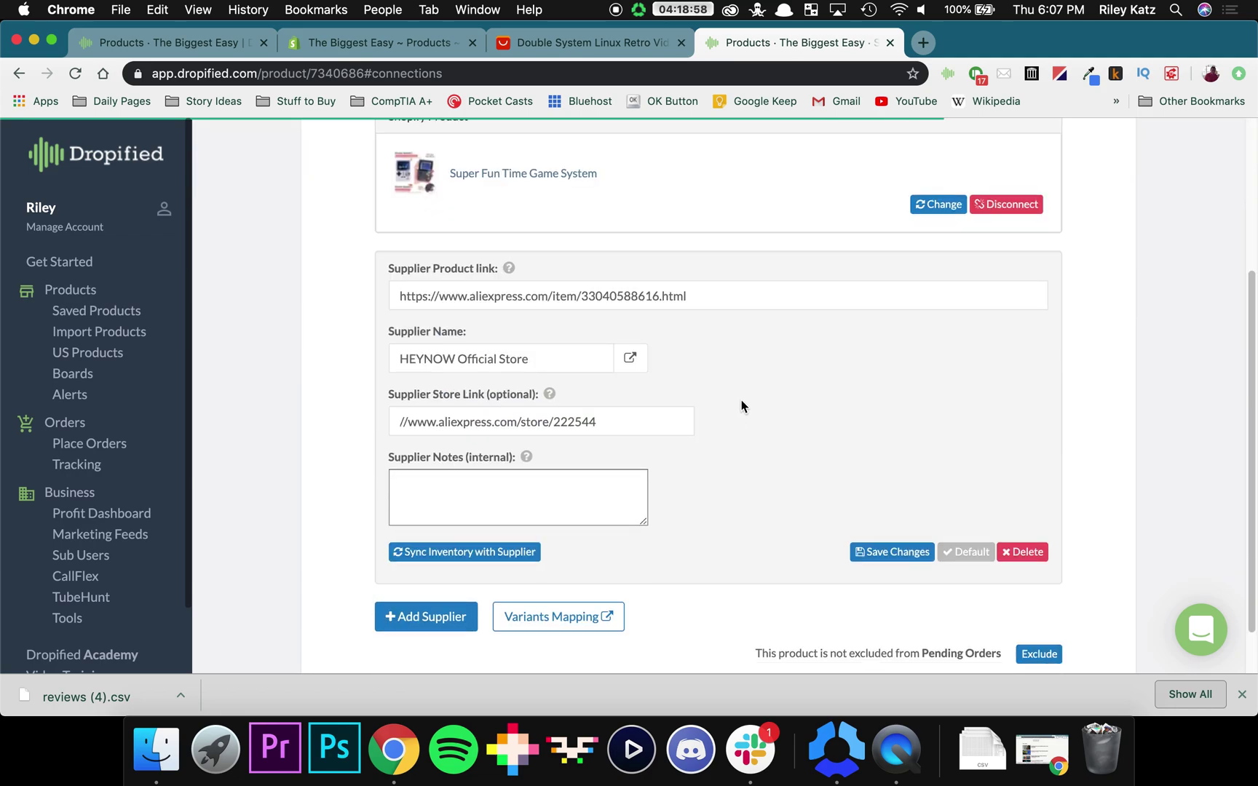
scroll(735, 357, "up", 2)
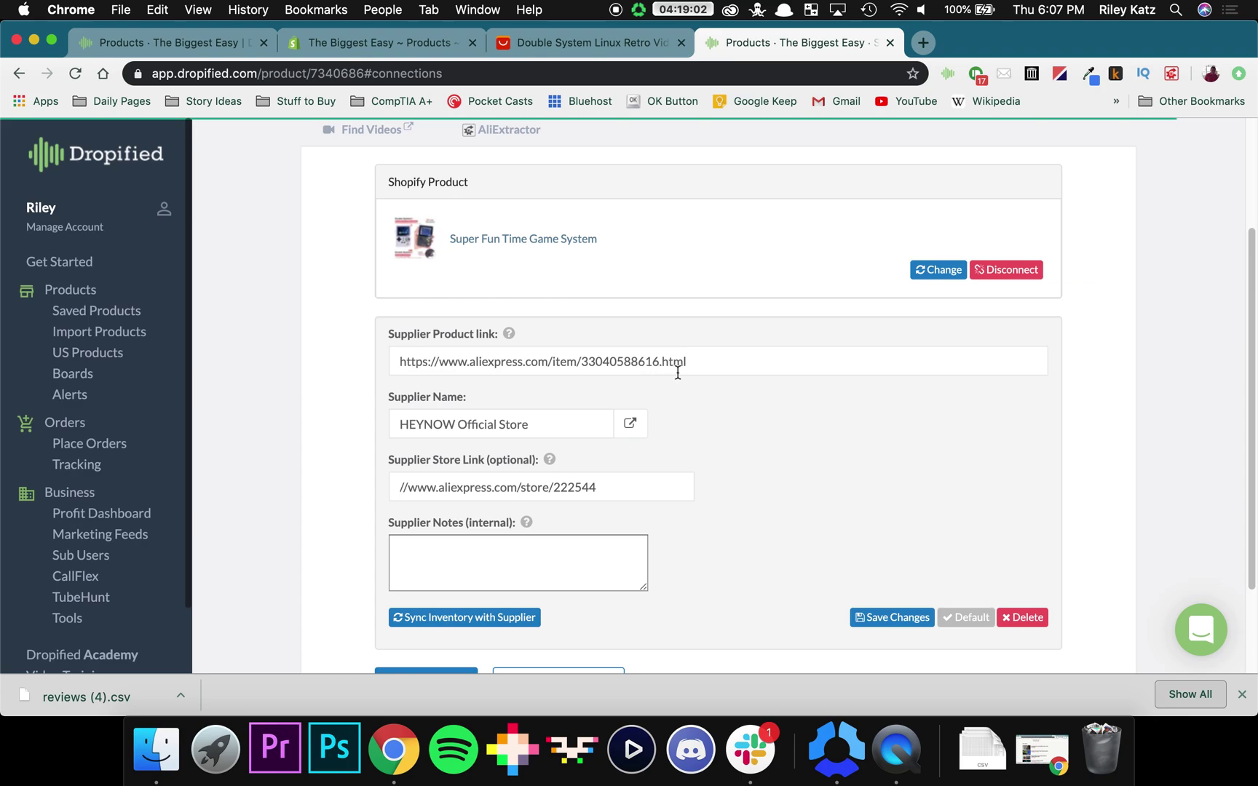
scroll(735, 502, "down", 2)
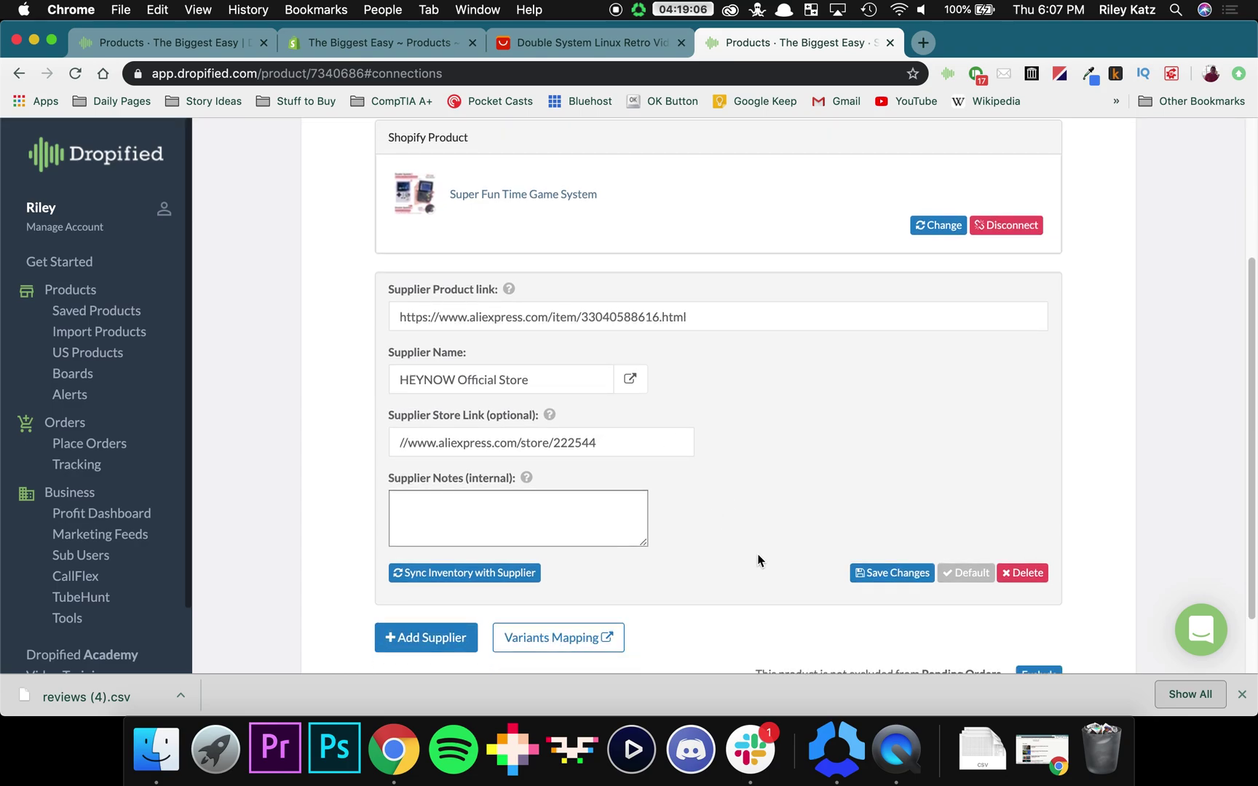
scroll(757, 561, "down", 1)
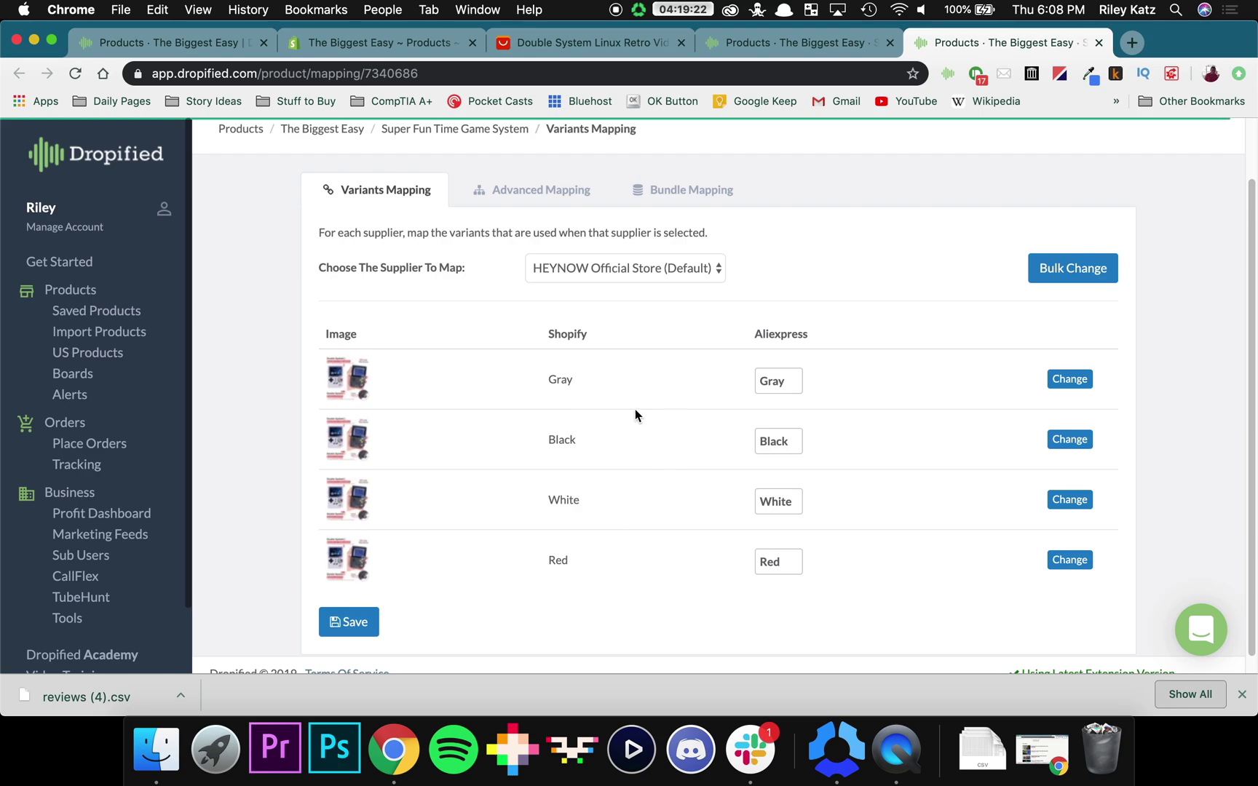
left_click(603, 48)
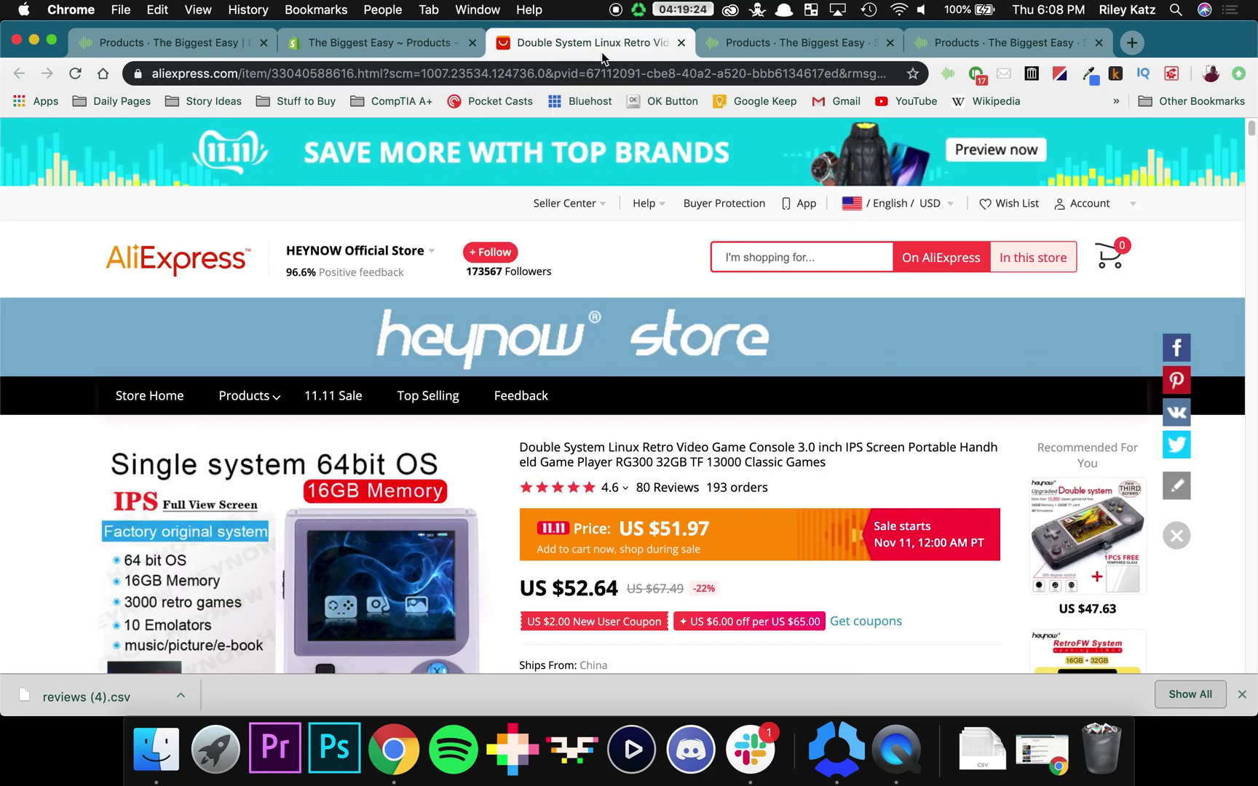
scroll(611, 395, "down", 6)
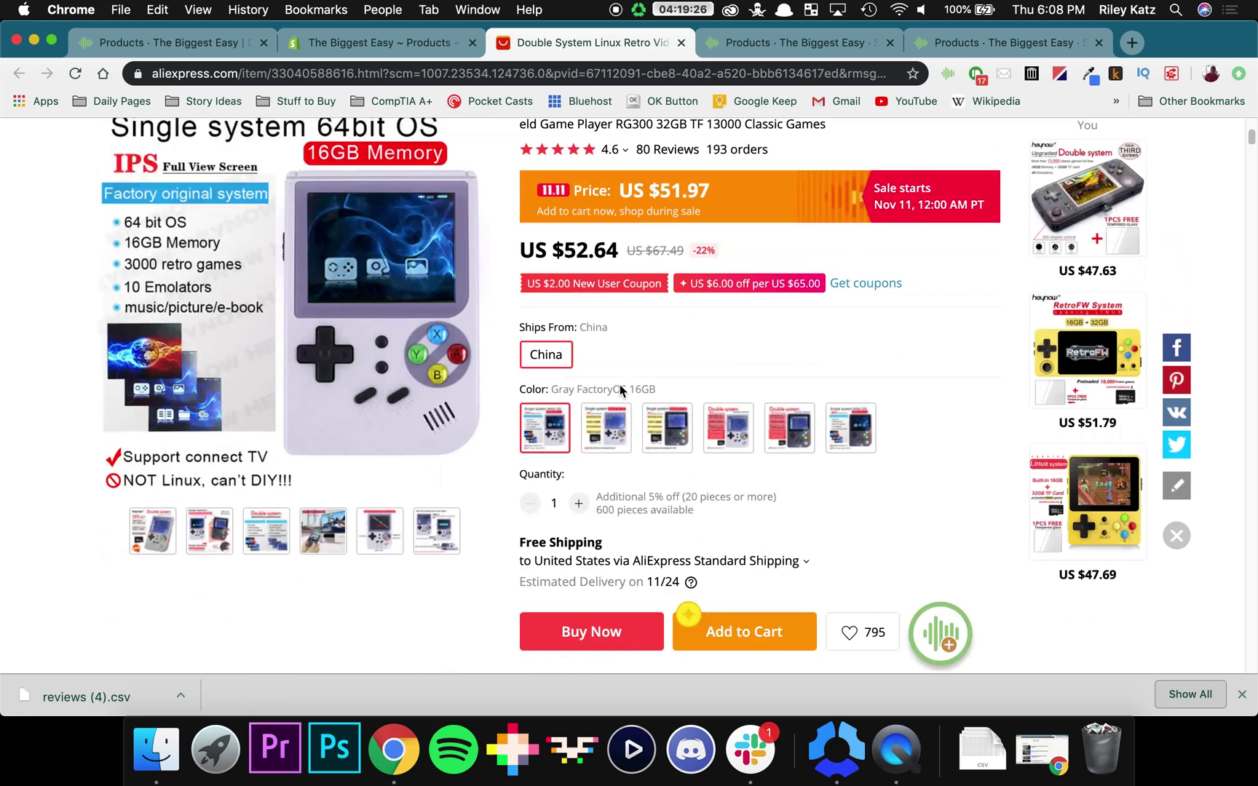
scroll(644, 291, "up", 1)
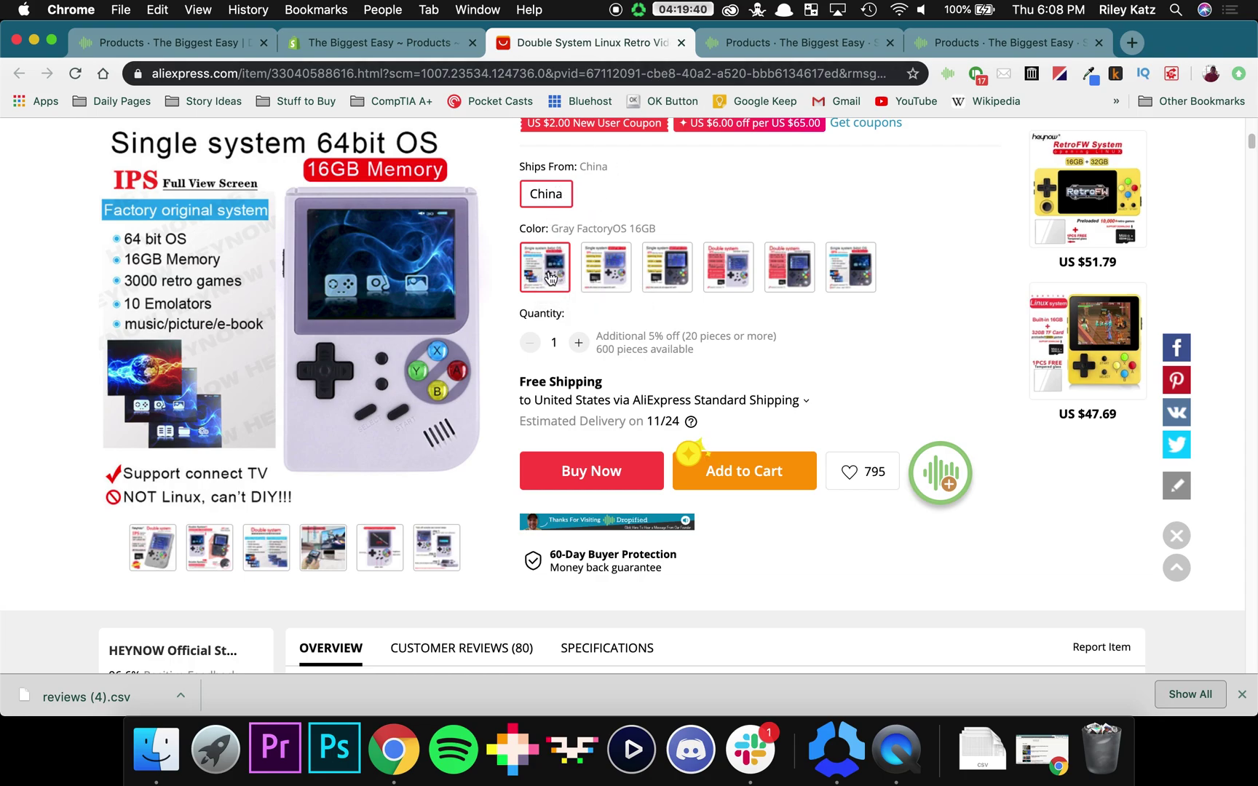
left_click(766, 51)
left_click(946, 46)
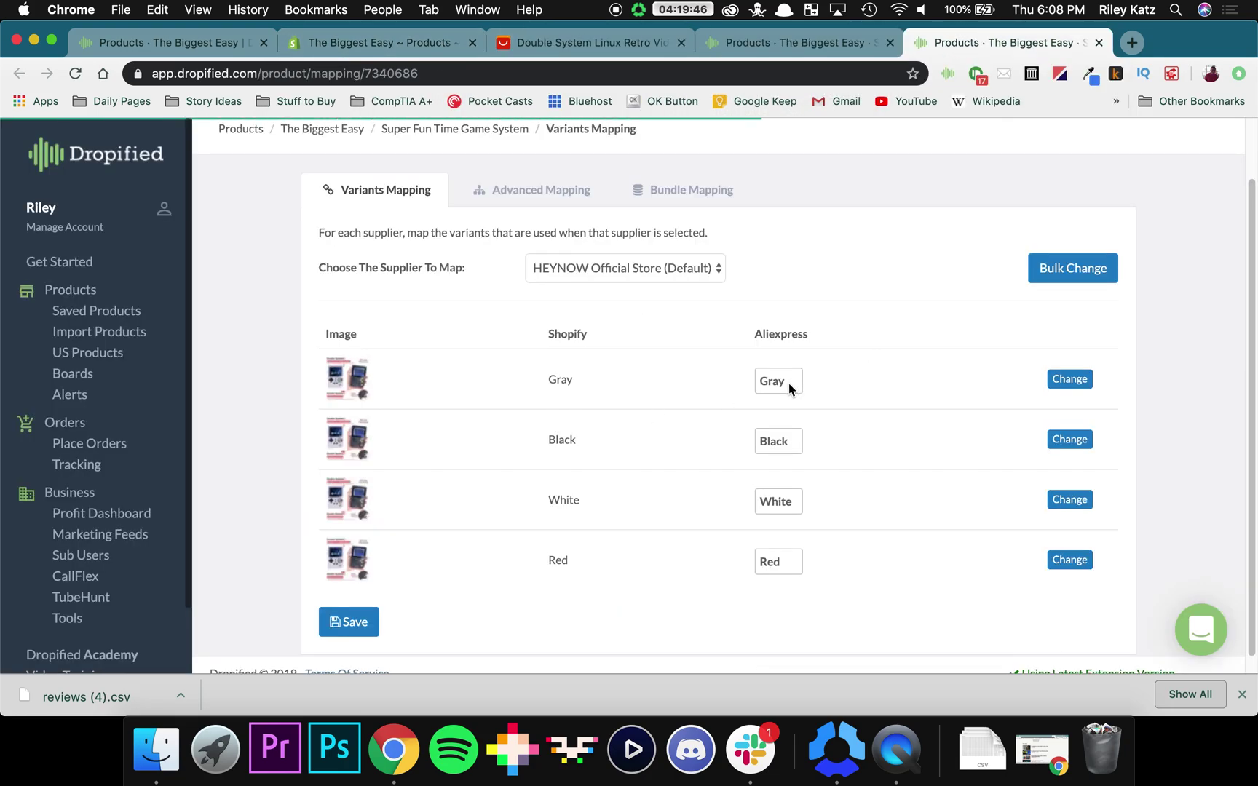
Step: Assign Gray FactoryOS 16GB to the Gray row and Black FactoryOS 16GB to the Black row, saving each
left_click(1060, 379)
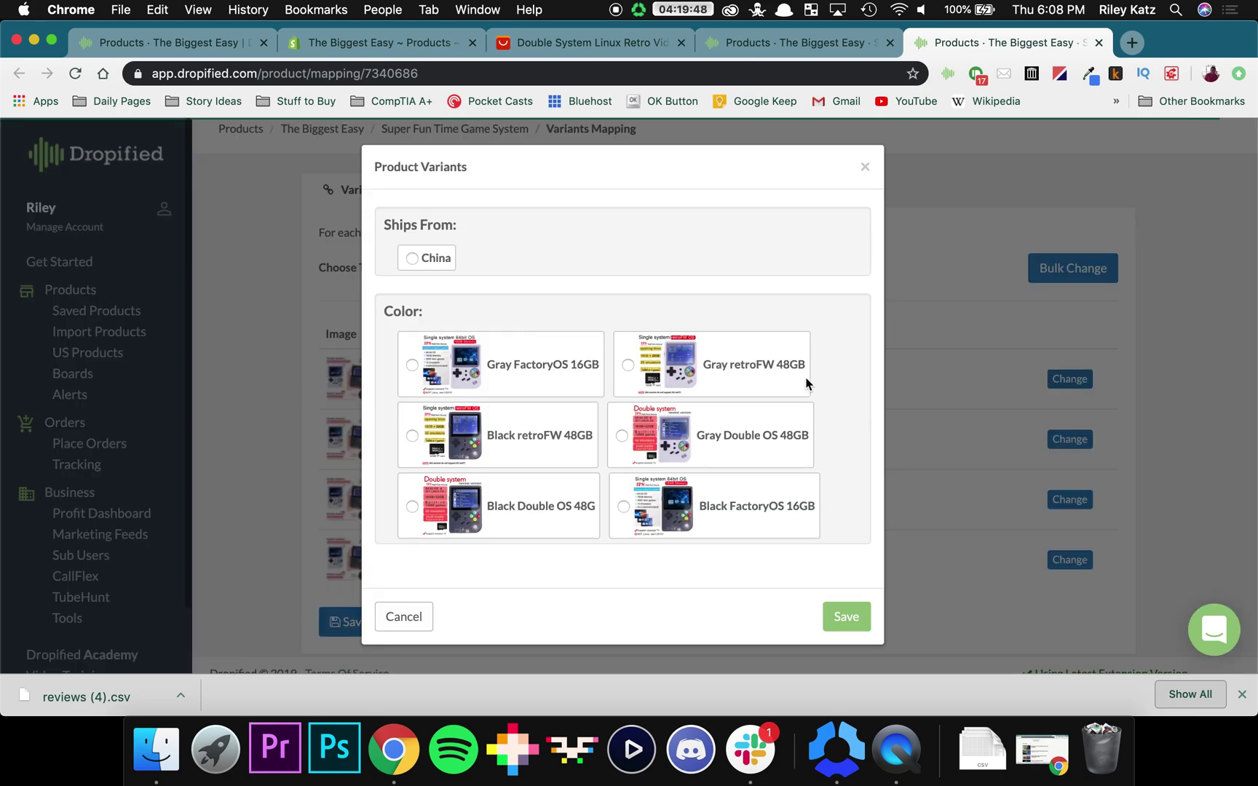
left_click(529, 374)
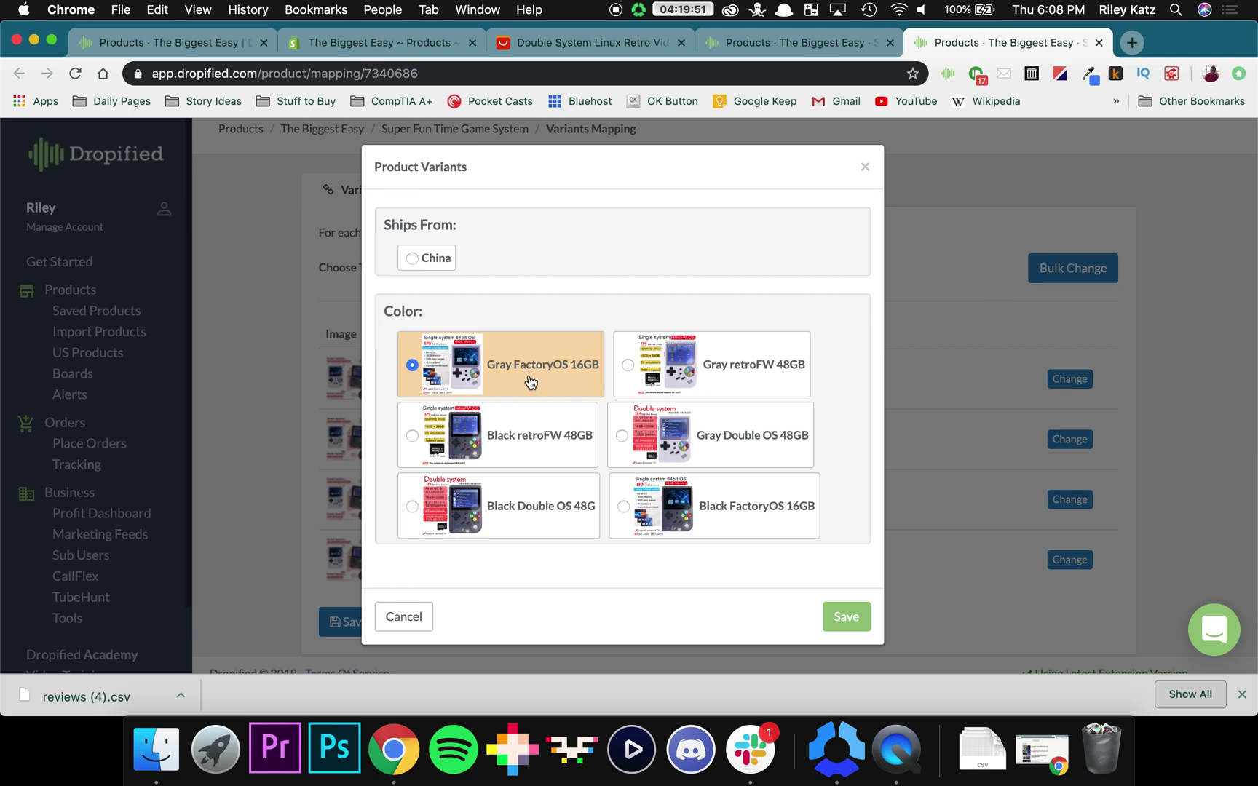
left_click(843, 617)
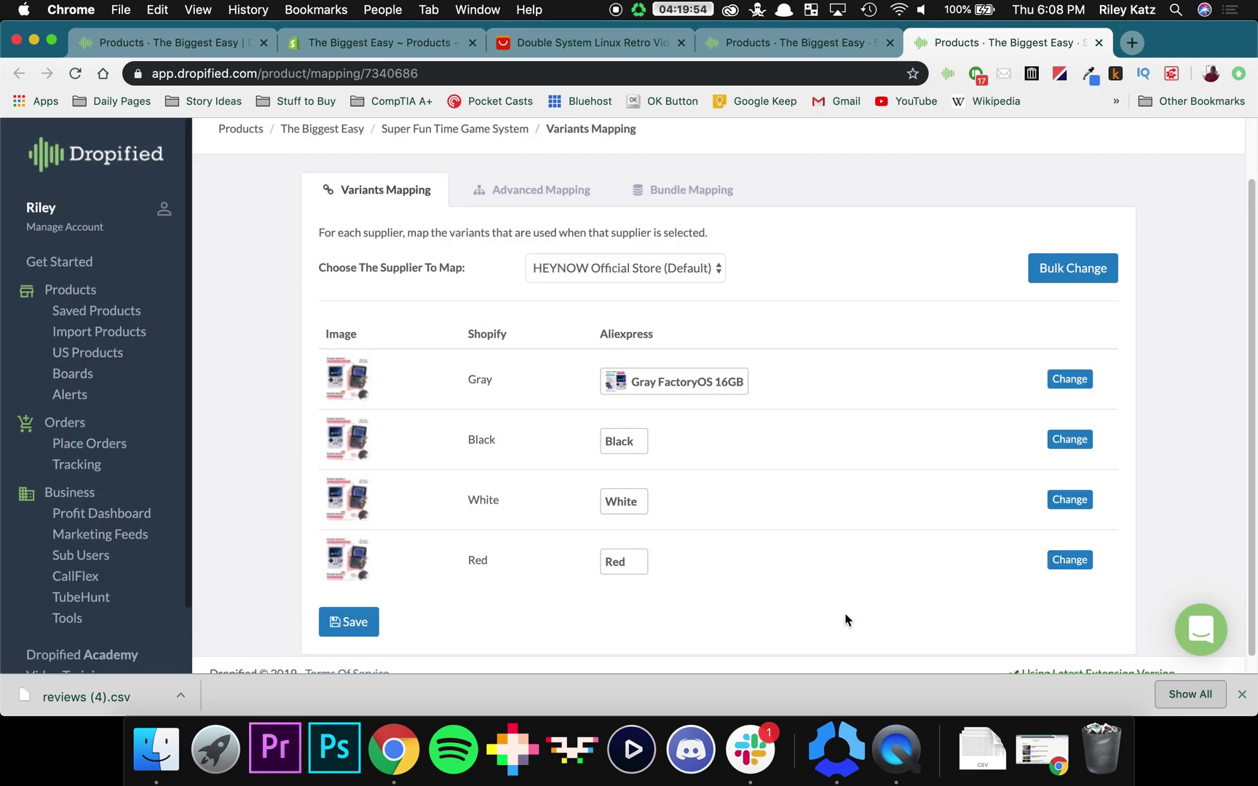
left_click(1067, 440)
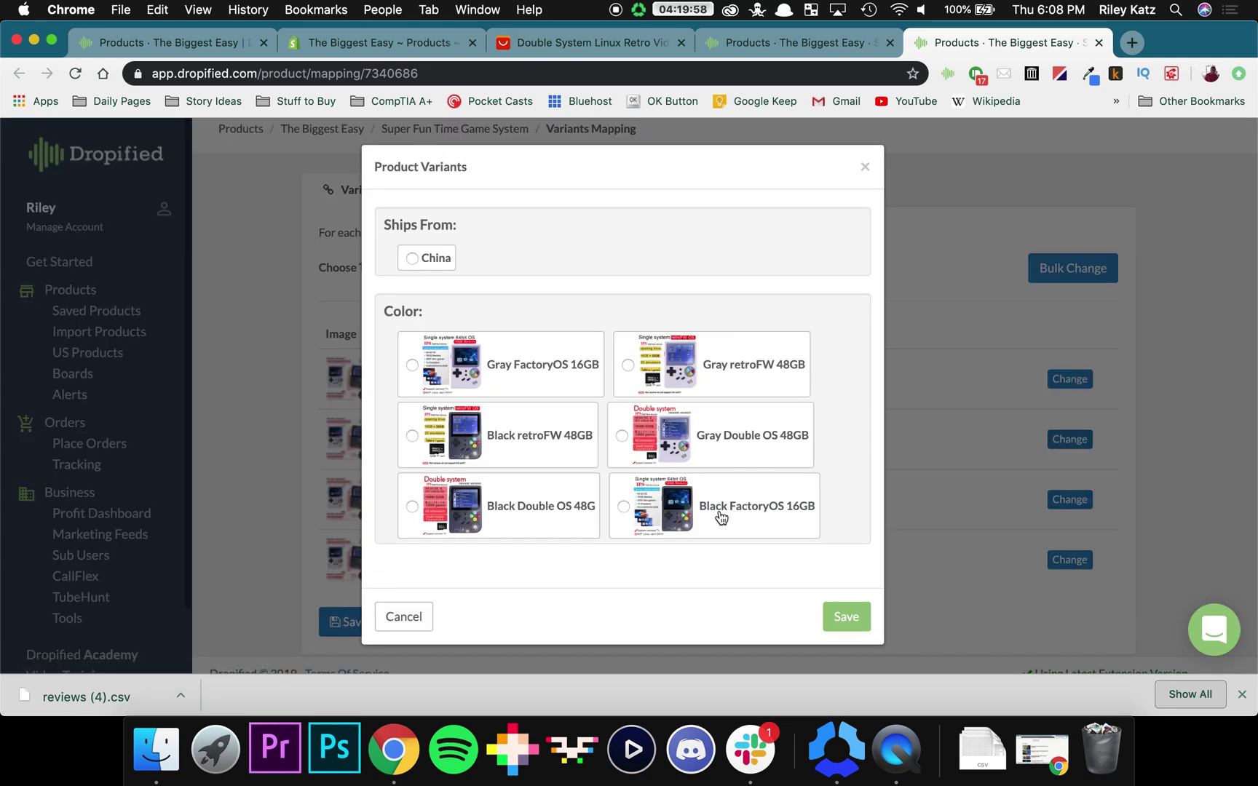
left_click(624, 508)
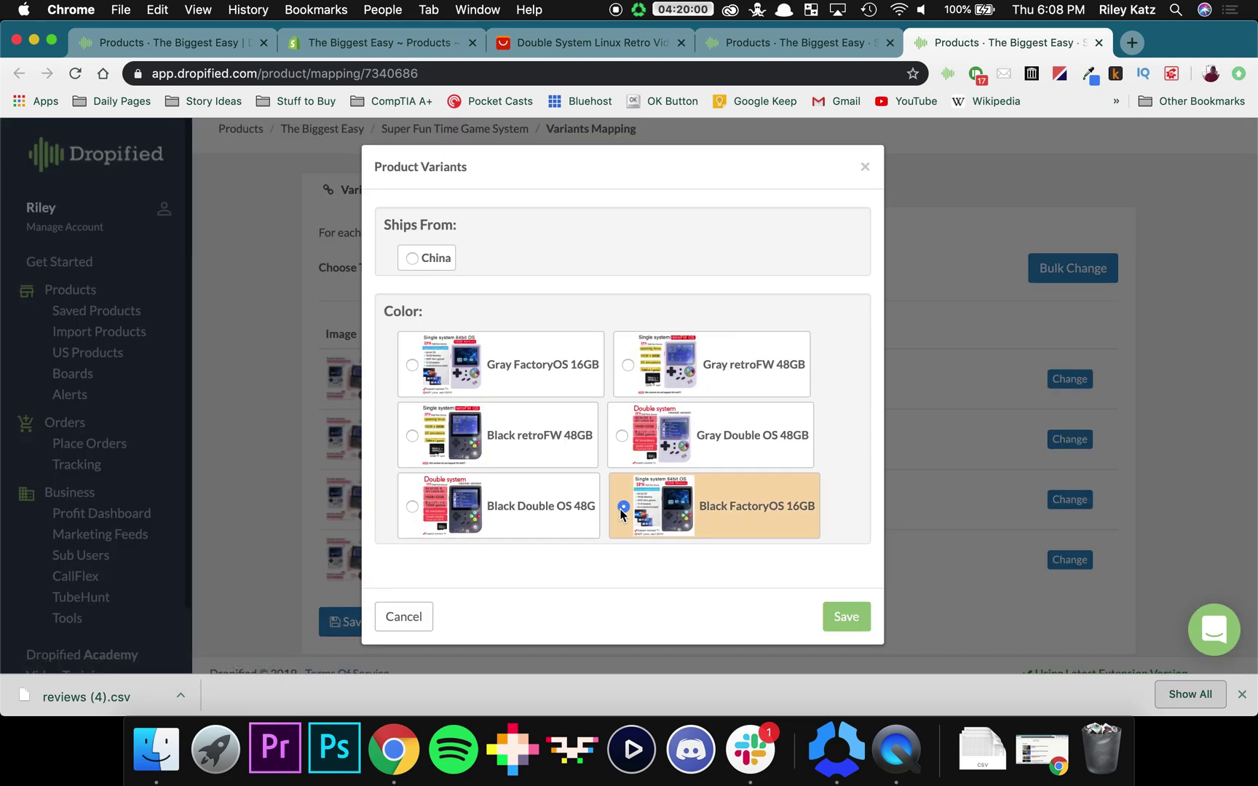
left_click(845, 618)
scroll(786, 524, "down", 1)
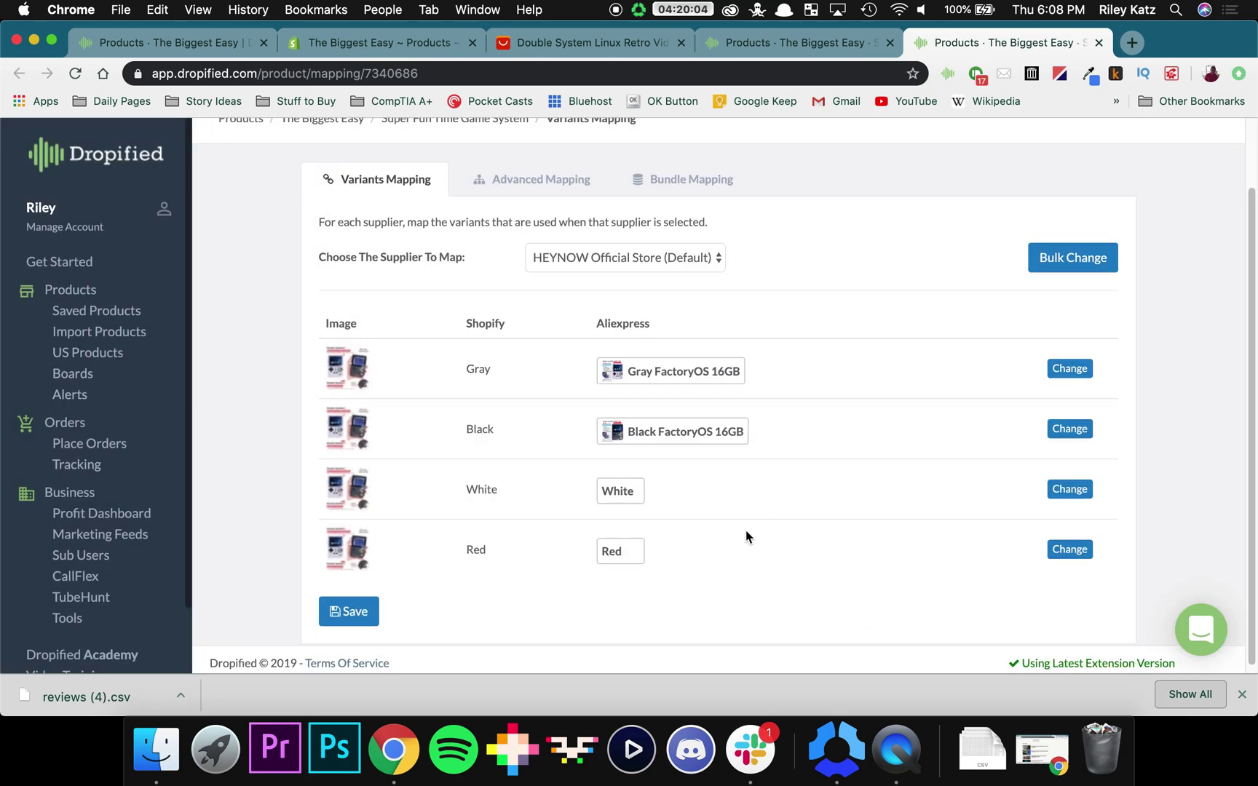